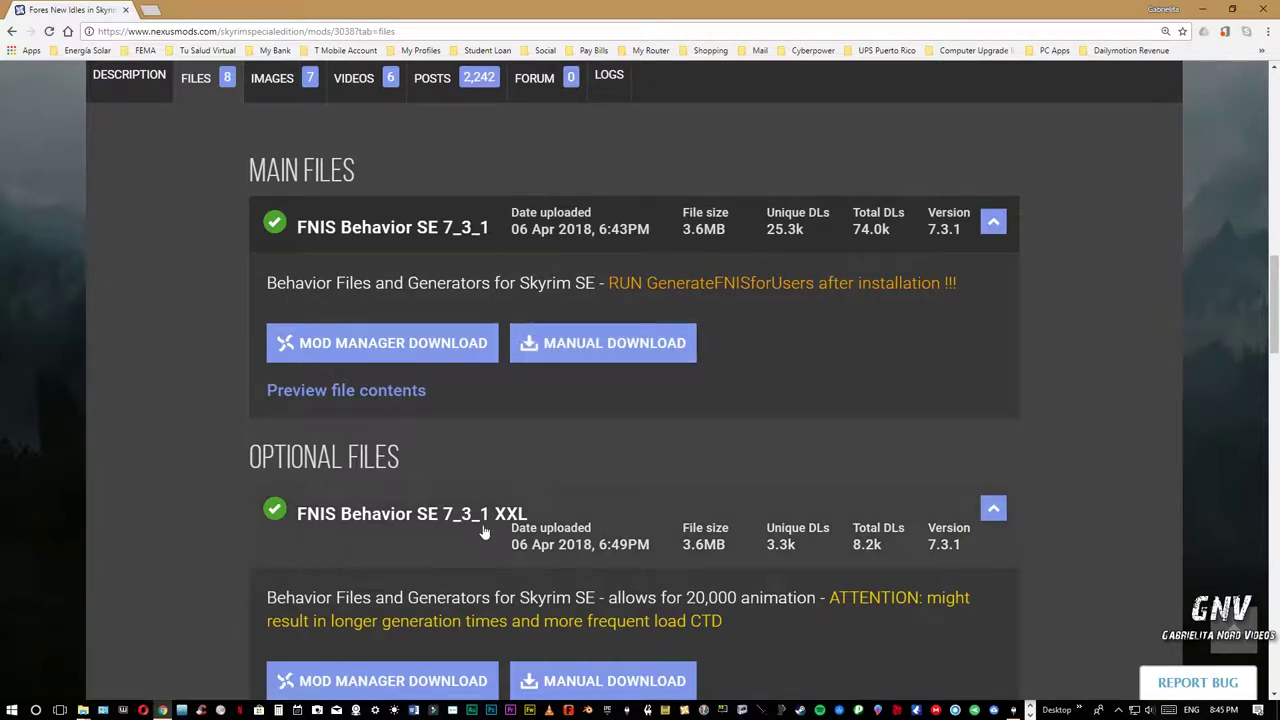
Step: Review the main, optional and old FNIS download files listed on the mod's files page
{"action": "scroll", "coordinate": [486, 535], "scroll_direction": "down", "scroll_amount": 2}
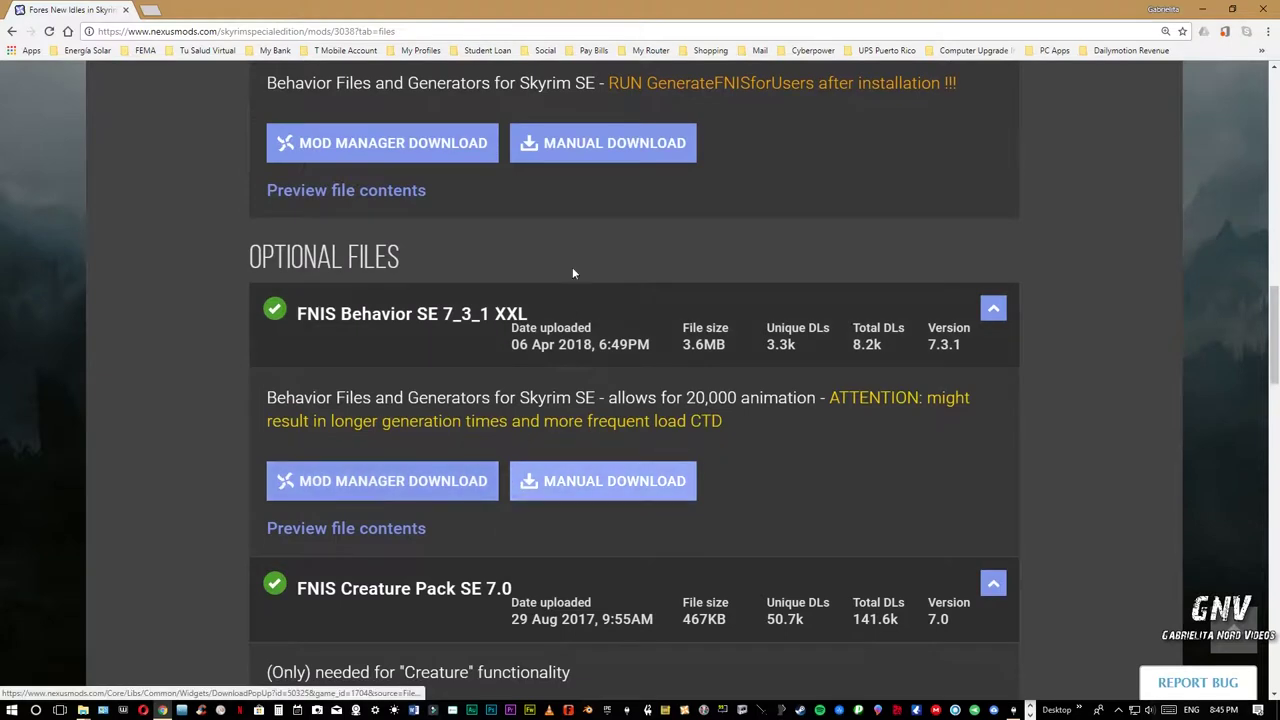
{"action": "scroll", "coordinate": [552, 418], "scroll_direction": "down", "scroll_amount": 2}
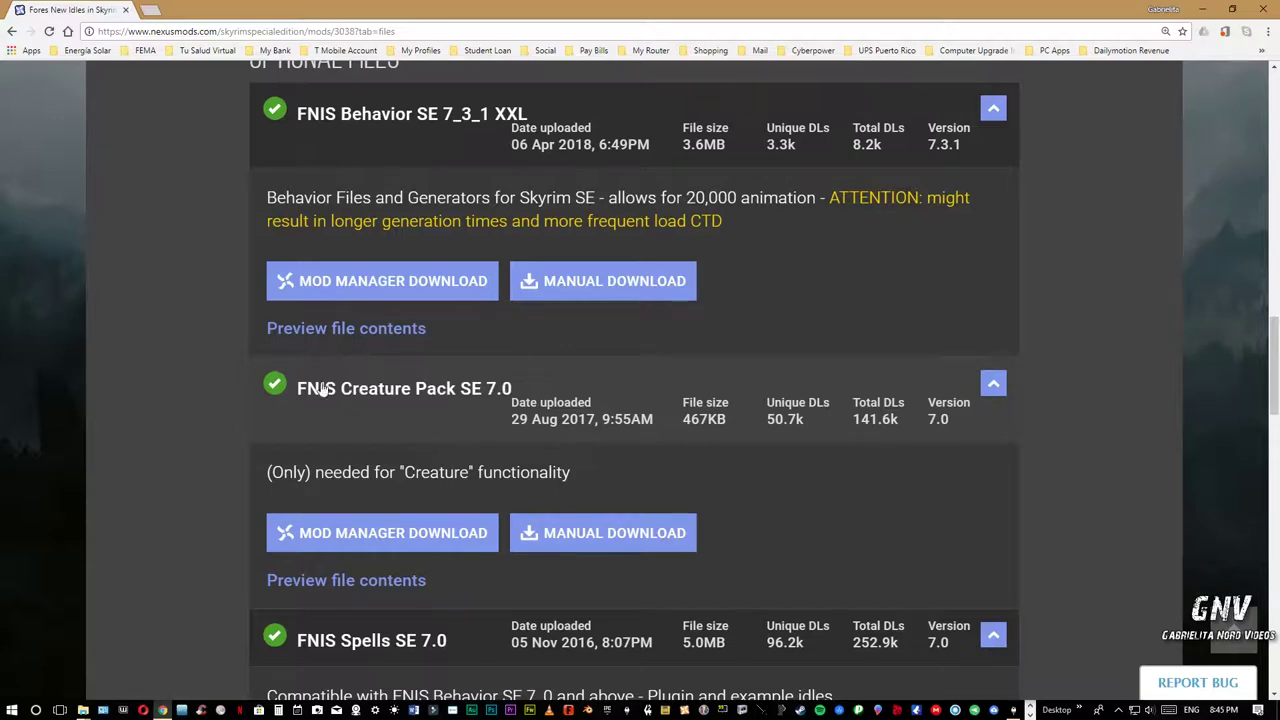
{"action": "scroll", "coordinate": [511, 431], "scroll_direction": "down", "scroll_amount": 2}
{"action": "scroll", "coordinate": [511, 431], "scroll_direction": "down", "scroll_amount": 2}
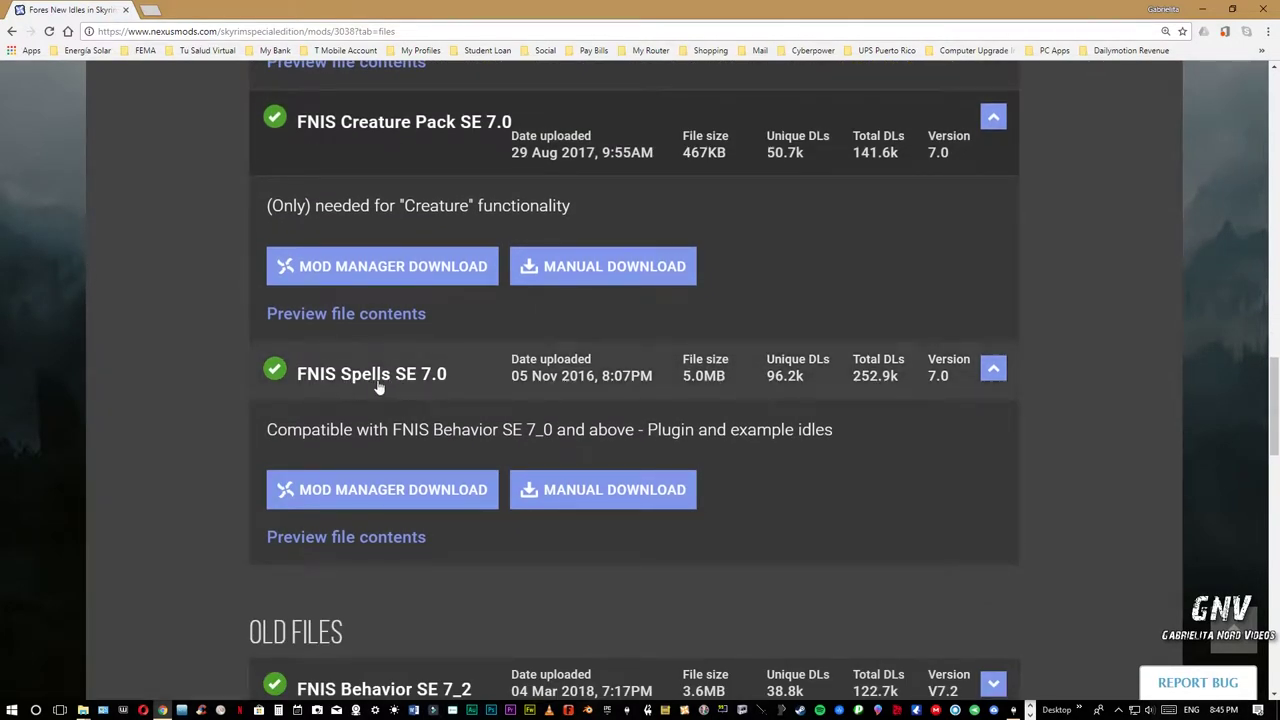
{"action": "scroll", "coordinate": [560, 445], "scroll_direction": "up", "scroll_amount": 8}
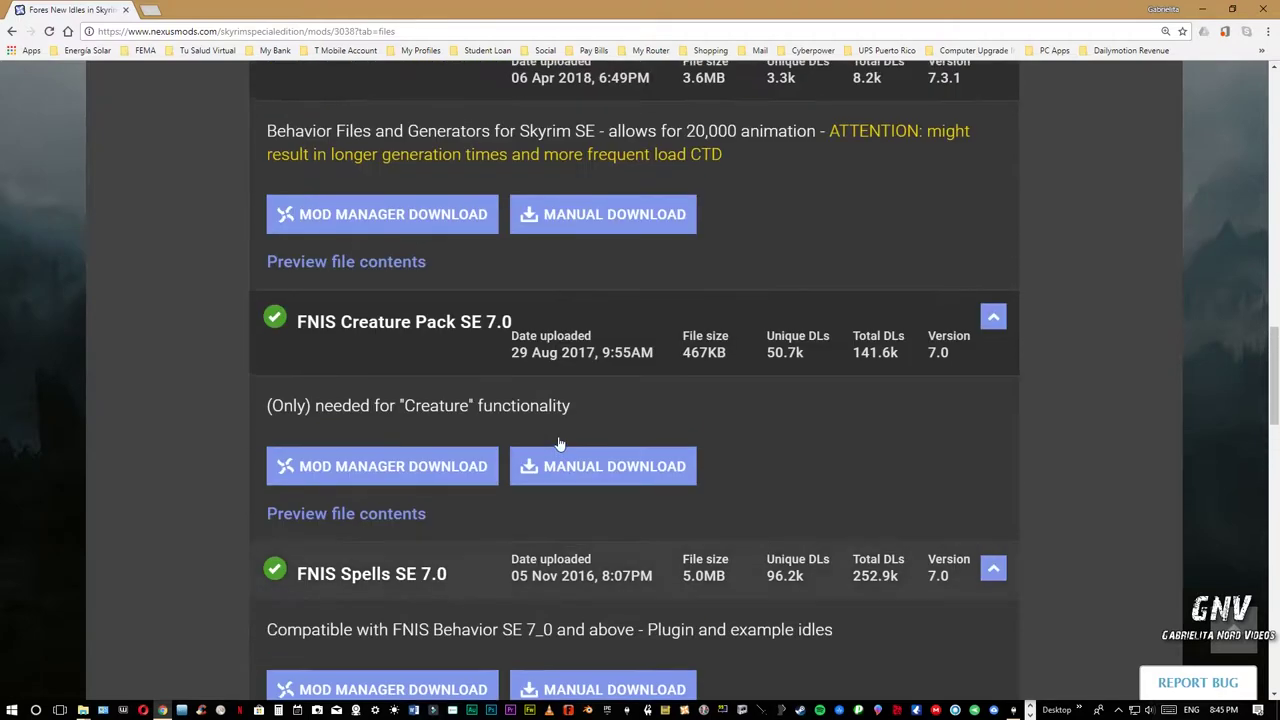
{"action": "scroll", "coordinate": [557, 440], "scroll_direction": "down", "scroll_amount": 3}
{"action": "scroll", "coordinate": [557, 440], "scroll_direction": "down", "scroll_amount": 10}
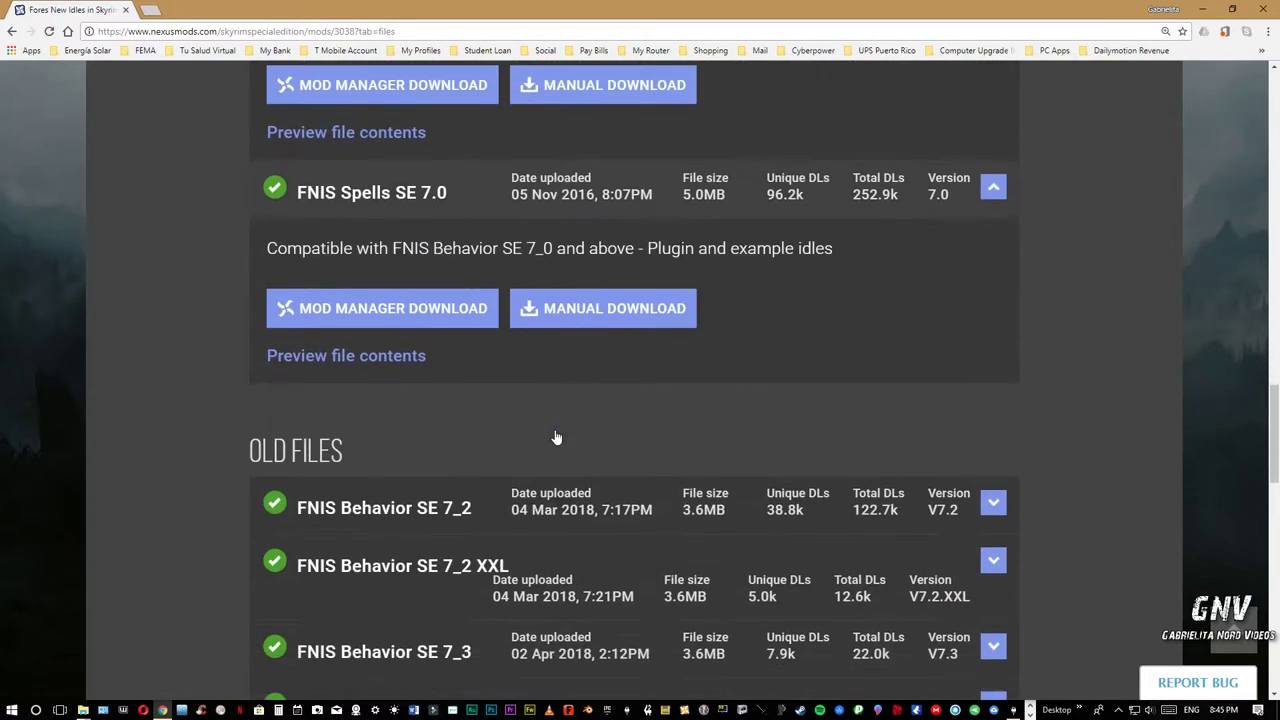
{"action": "scroll", "coordinate": [618, 452], "scroll_direction": "up", "scroll_amount": 14}
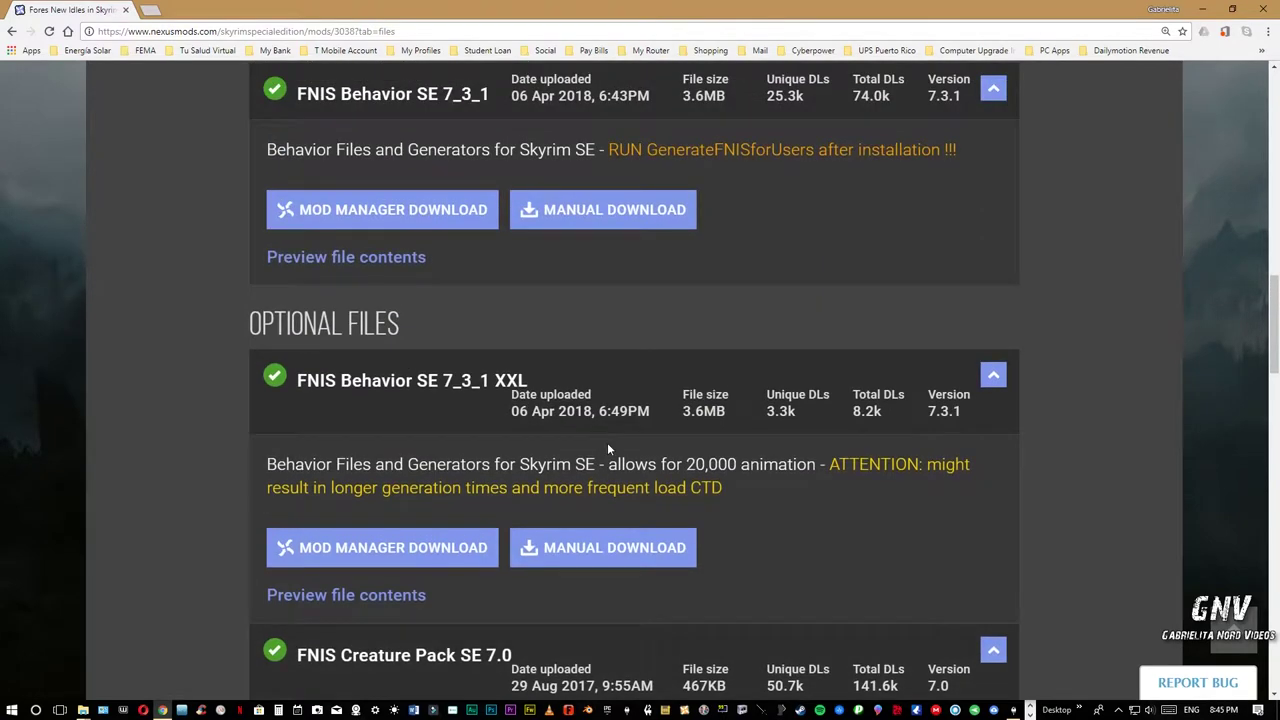
{"action": "scroll", "coordinate": [607, 442], "scroll_direction": "up", "scroll_amount": 2}
{"action": "scroll", "coordinate": [540, 340], "scroll_direction": "down", "scroll_amount": 1}
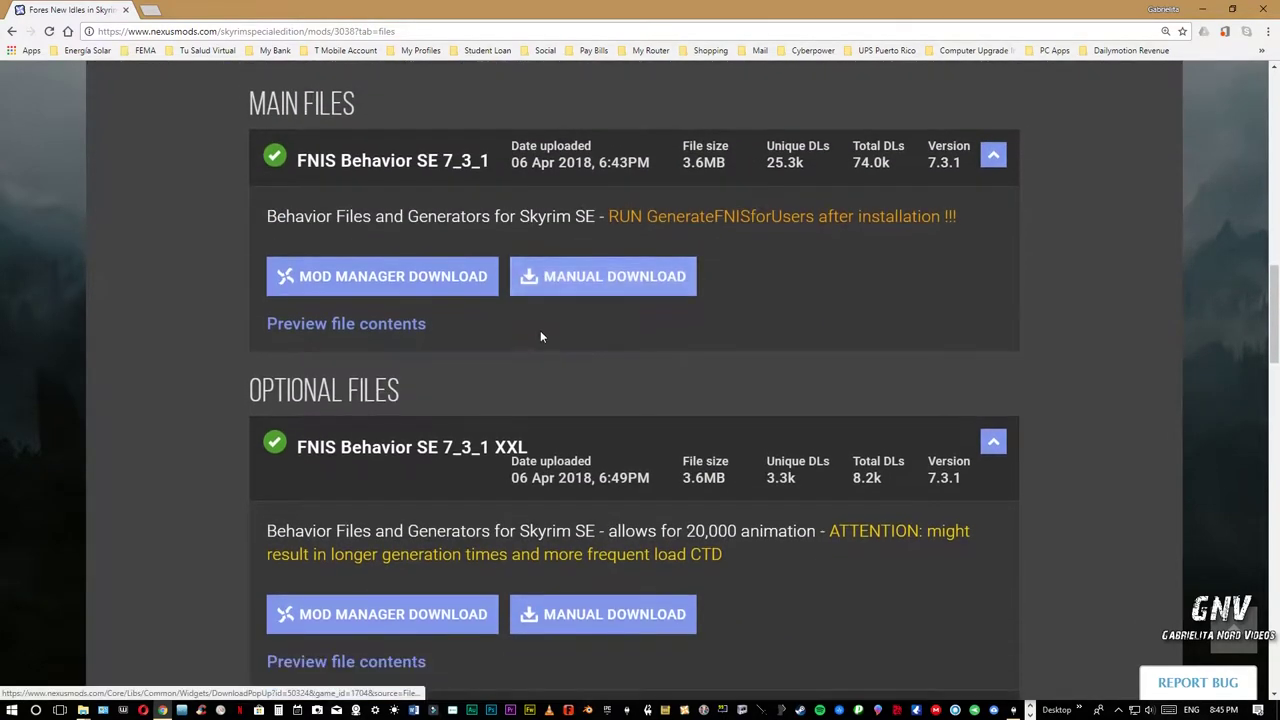
{"action": "scroll", "coordinate": [518, 400], "scroll_direction": "down", "scroll_amount": 1}
{"action": "scroll", "coordinate": [522, 370], "scroll_direction": "up", "scroll_amount": 2}
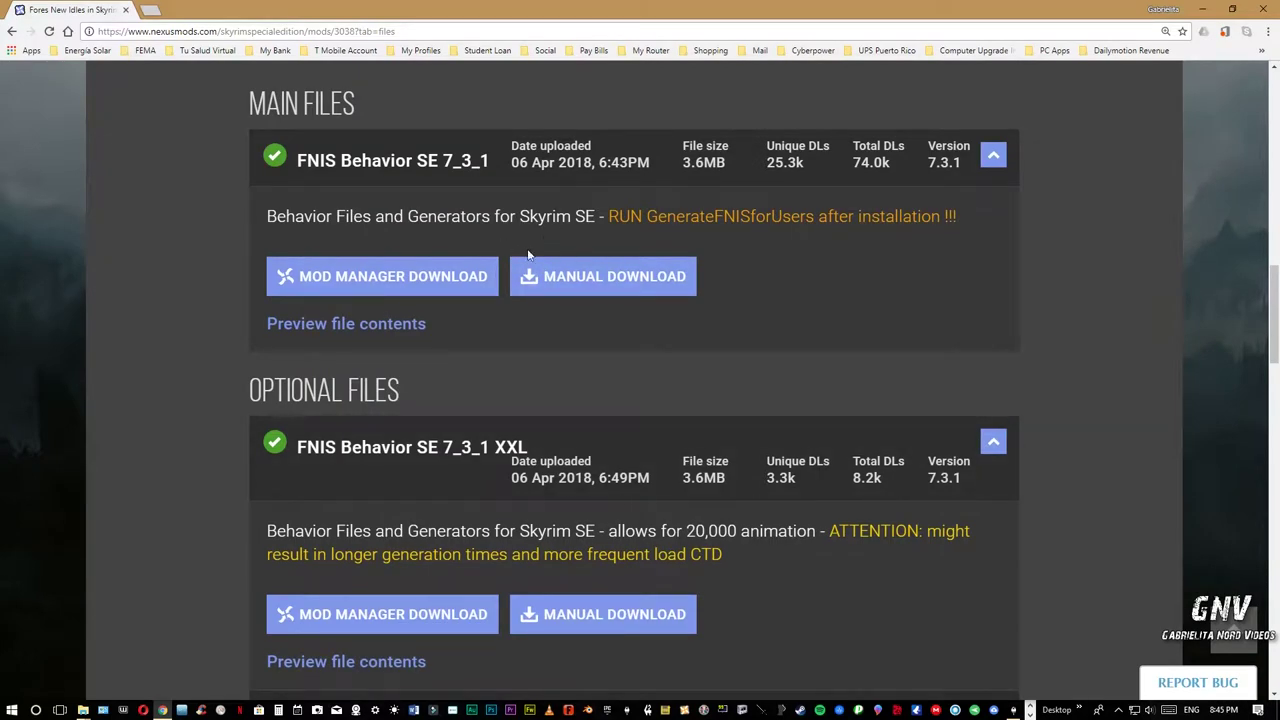
{"action": "scroll", "coordinate": [544, 309], "scroll_direction": "down", "scroll_amount": 5}
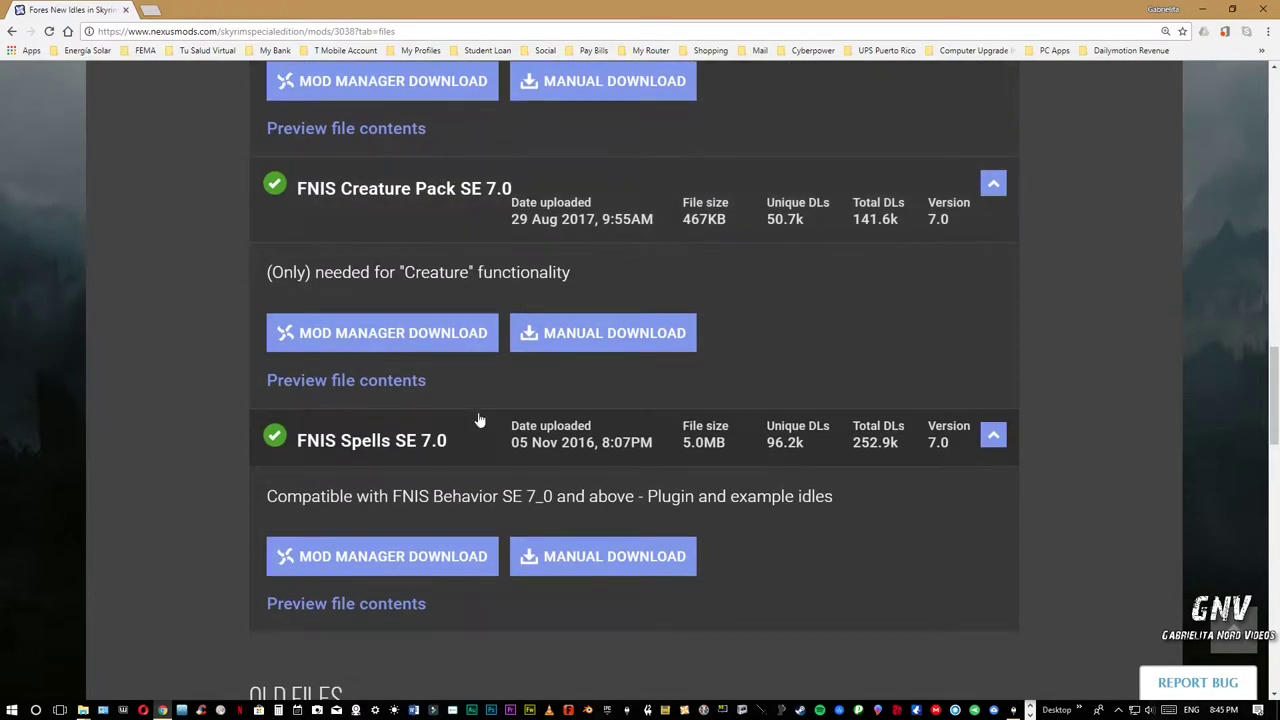
Step: Switch to Nexus Mod Manager, add the FNIS Behavior SE 7_3_1 archive from Downloads to the mod list, and purge the completed download entry
{"action": "left_click", "coordinate": [1200, 10]}
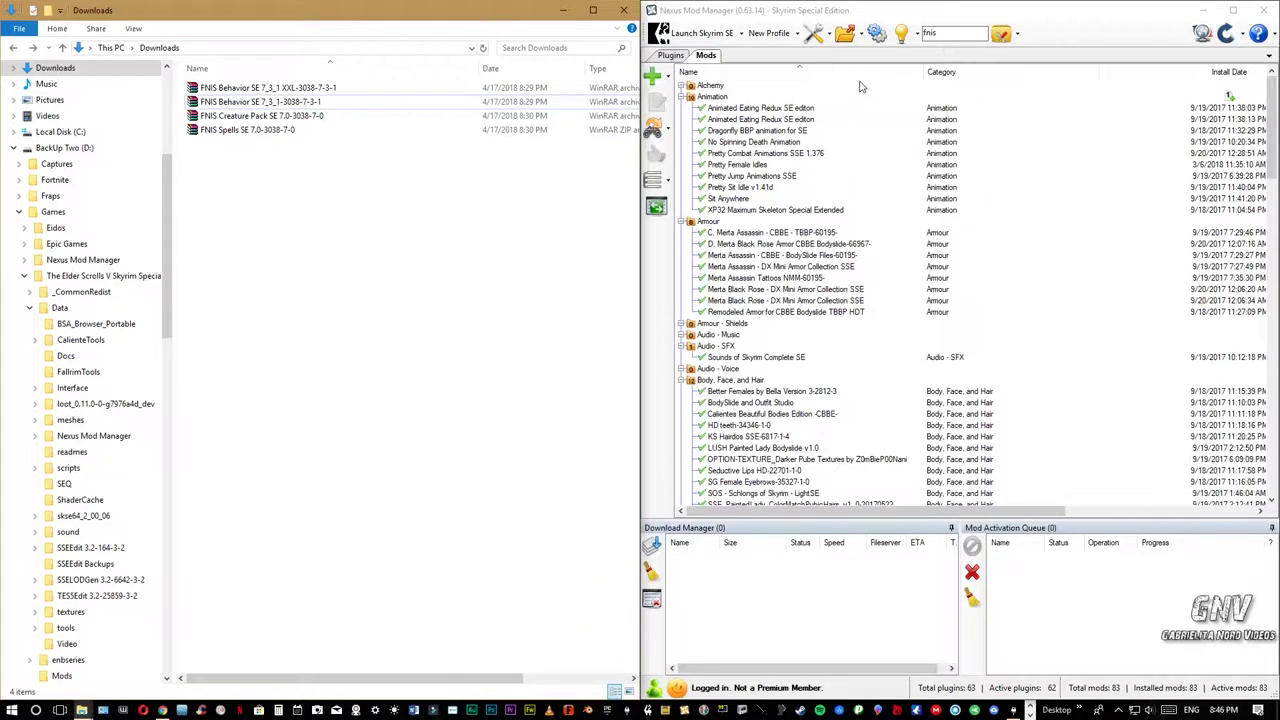
{"action": "left_click", "coordinate": [830, 14]}
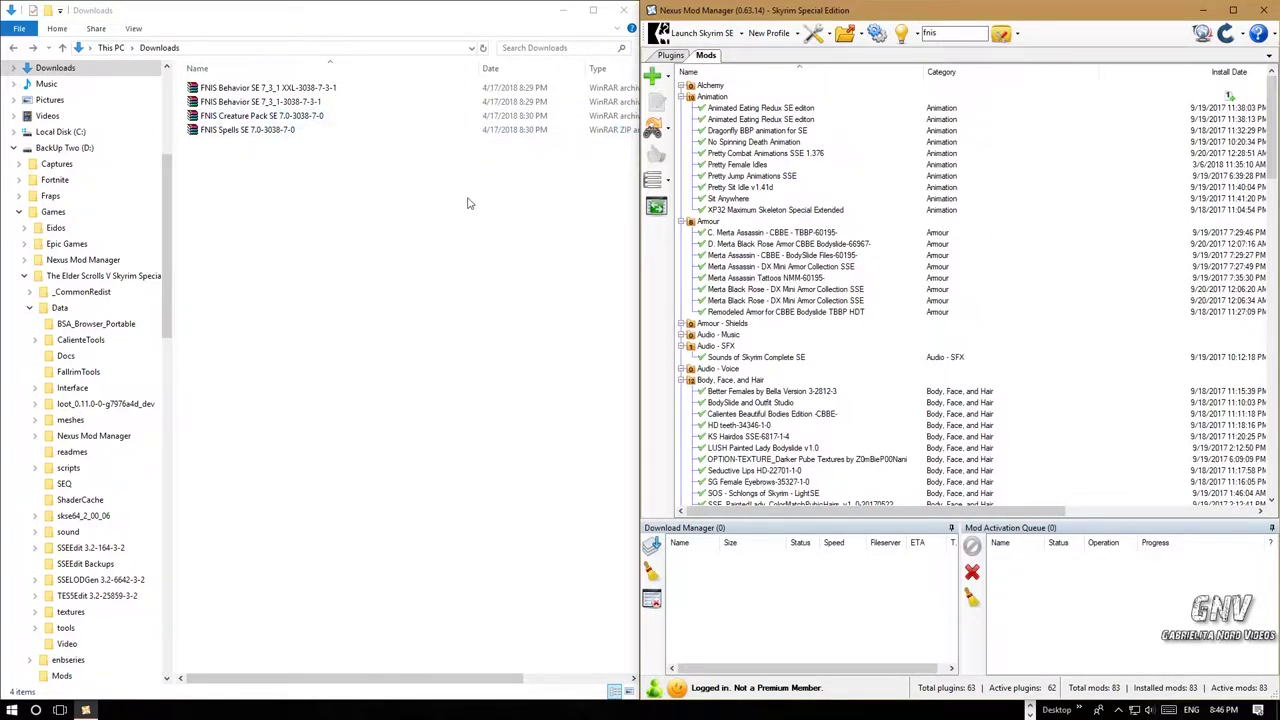
{"action": "left_click", "coordinate": [264, 103]}
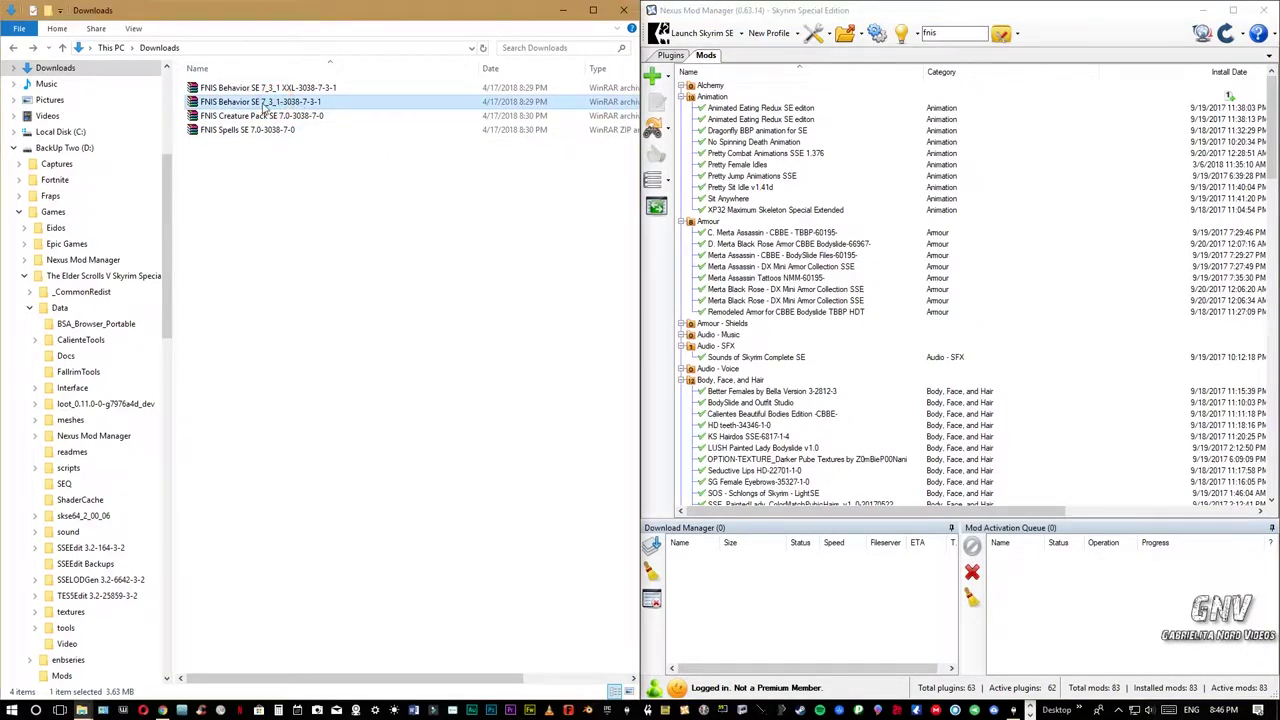
{"action": "left_click_drag", "start_coordinate": [264, 104], "coordinate": [770, 236]}
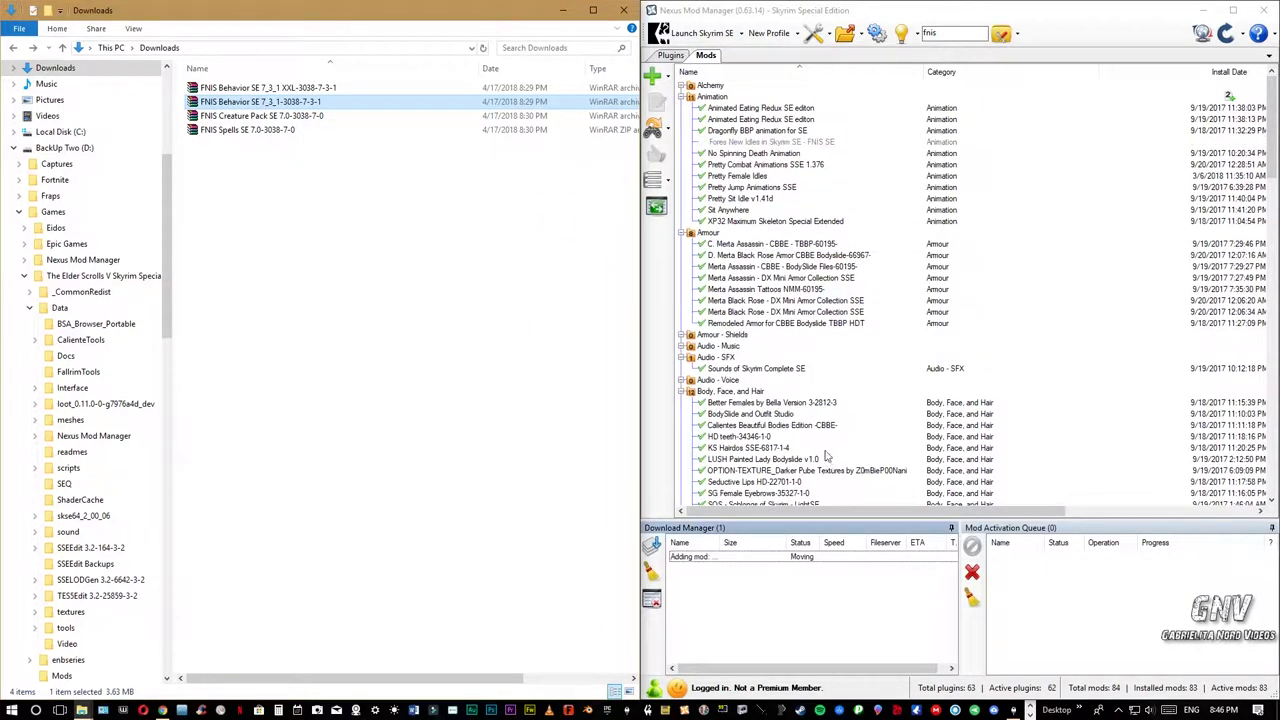
{"action": "left_click", "coordinate": [801, 559]}
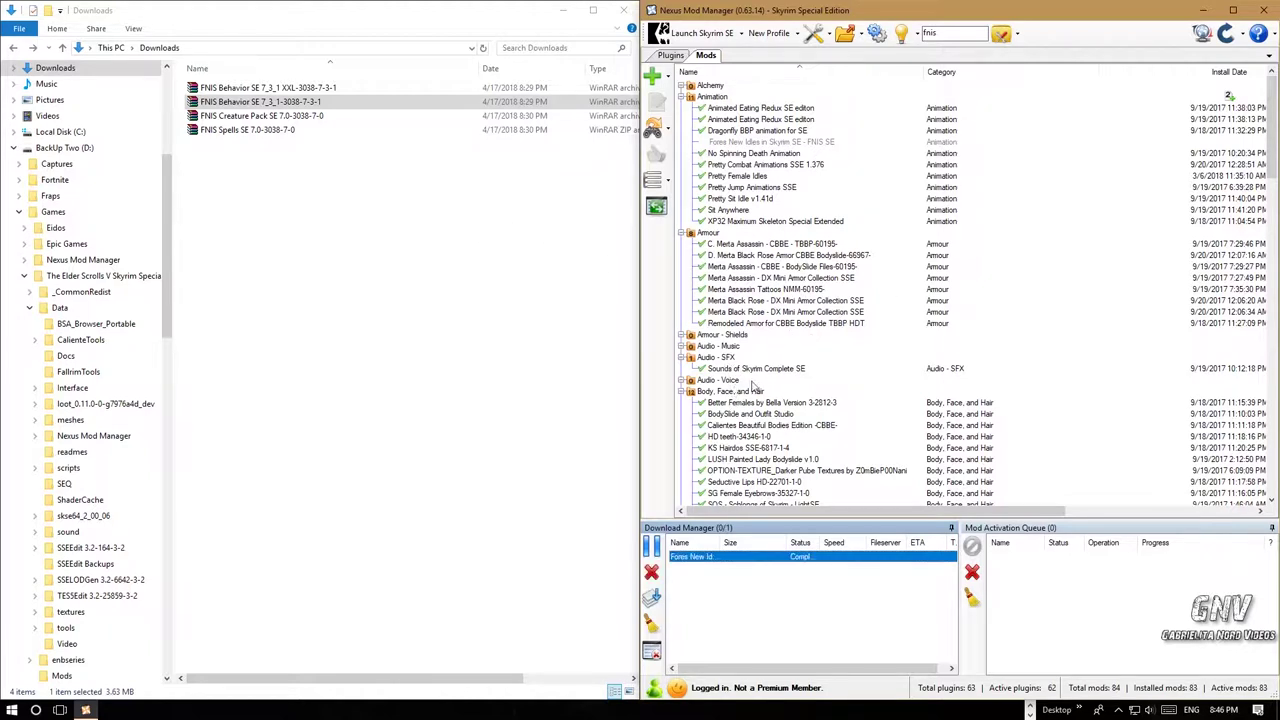
{"action": "left_click", "coordinate": [649, 624]}
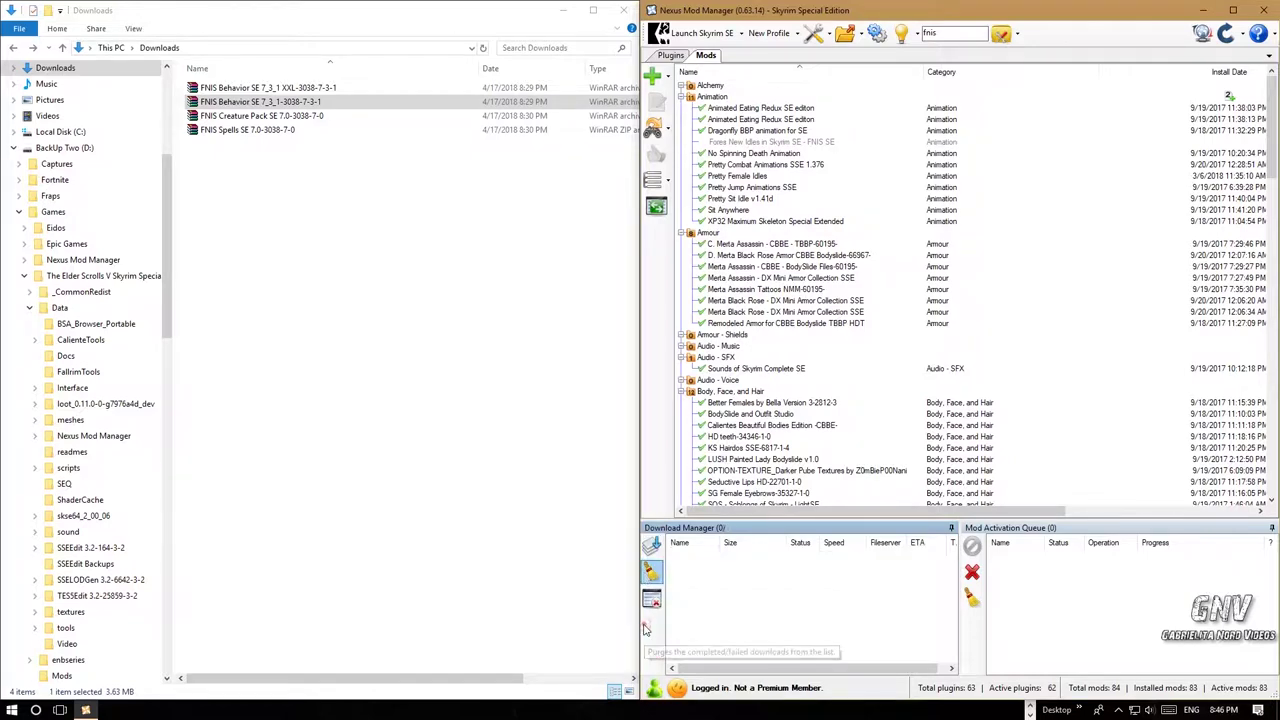
Step: Install and activate the Fores New Idles in Skyrim SE - FNIS SE mod, and purge the completed activation entry
{"action": "left_click", "coordinate": [772, 143]}
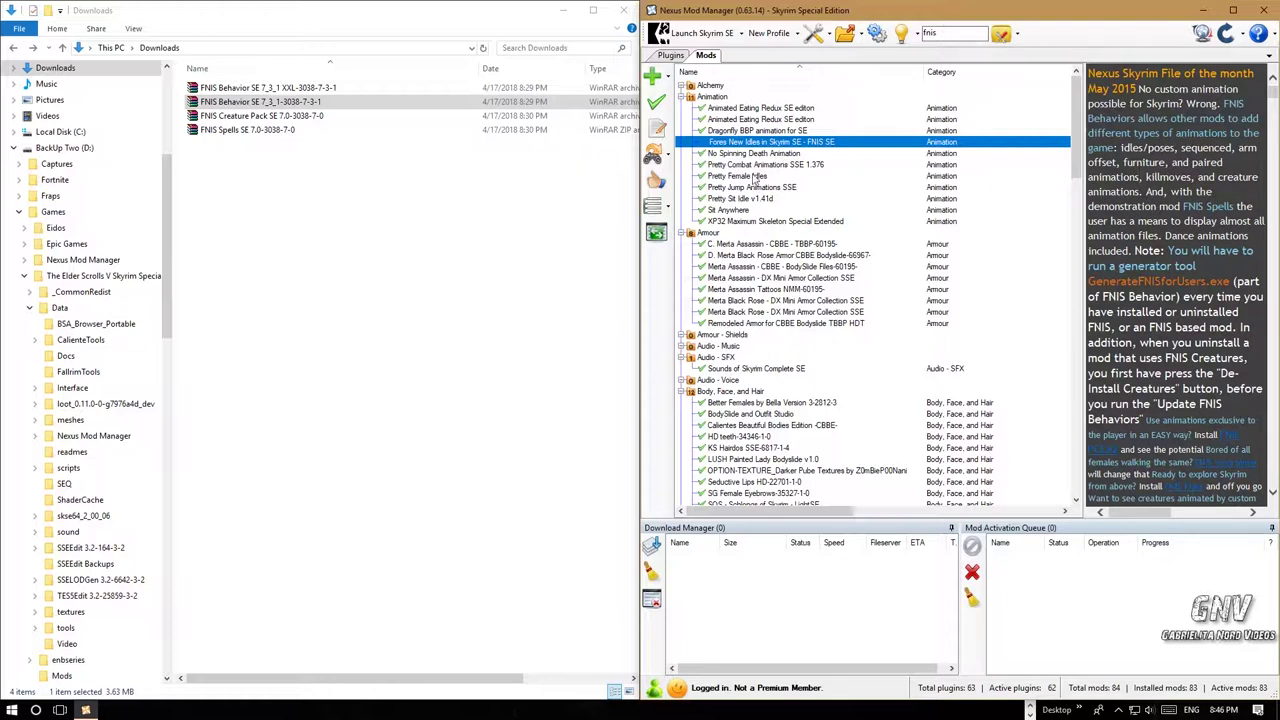
{"action": "left_click", "coordinate": [660, 106]}
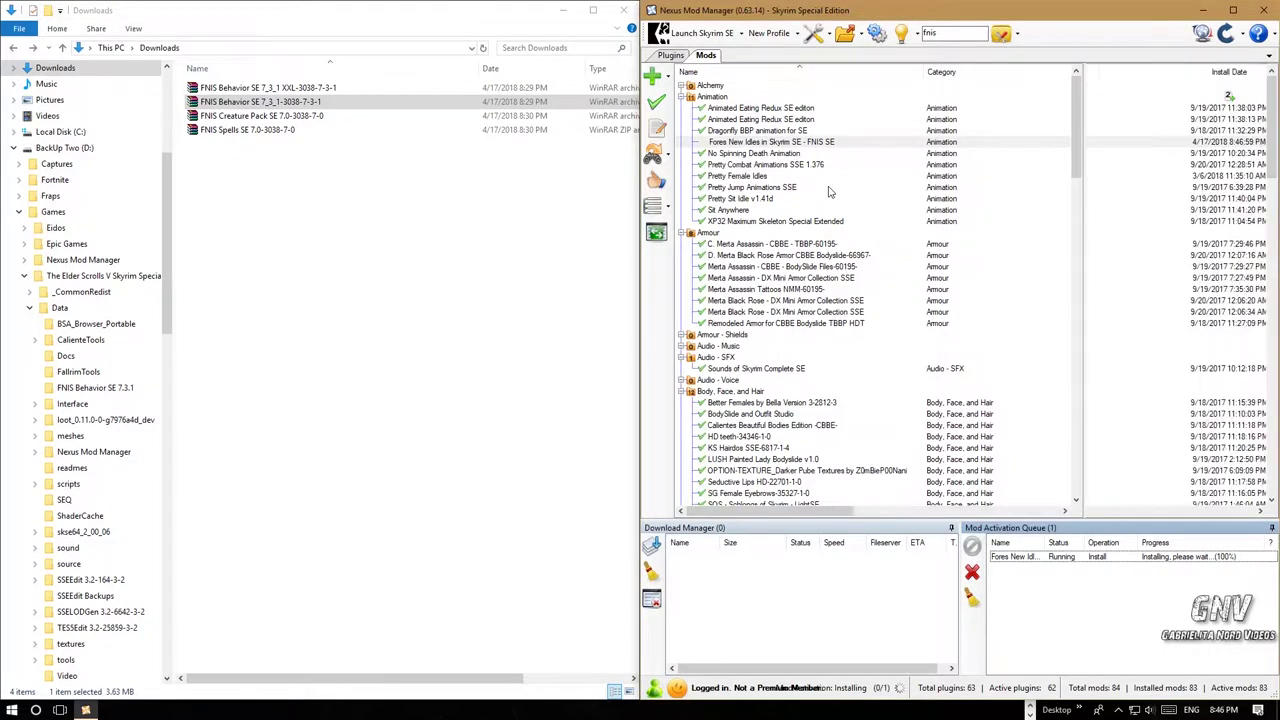
{"action": "left_click", "coordinate": [972, 597]}
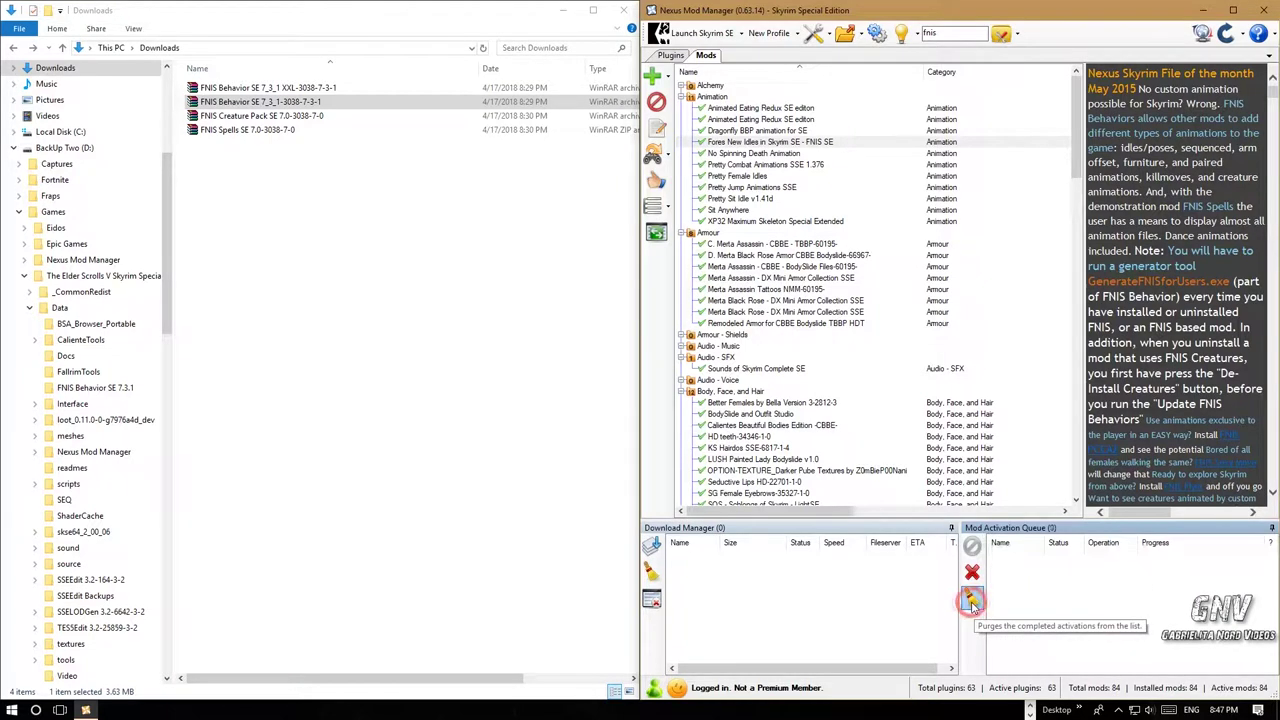
{"action": "left_click", "coordinate": [1003, 34]}
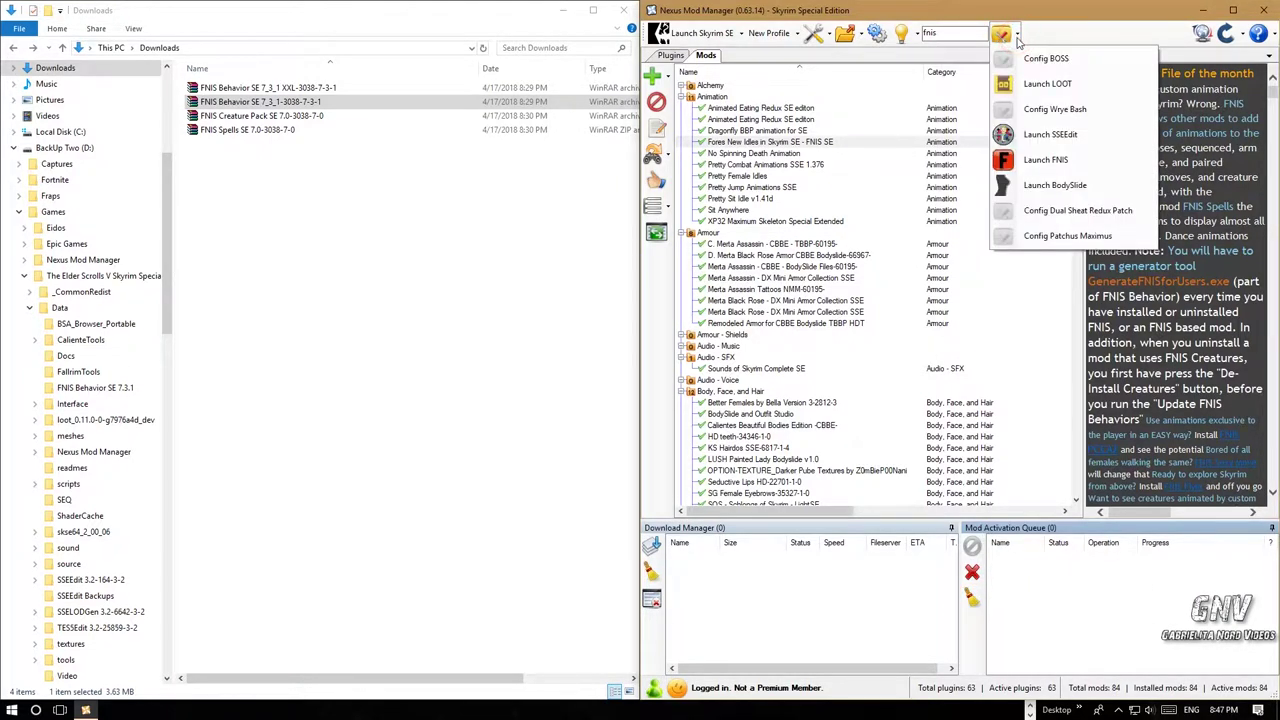
{"action": "left_click", "coordinate": [1046, 164]}
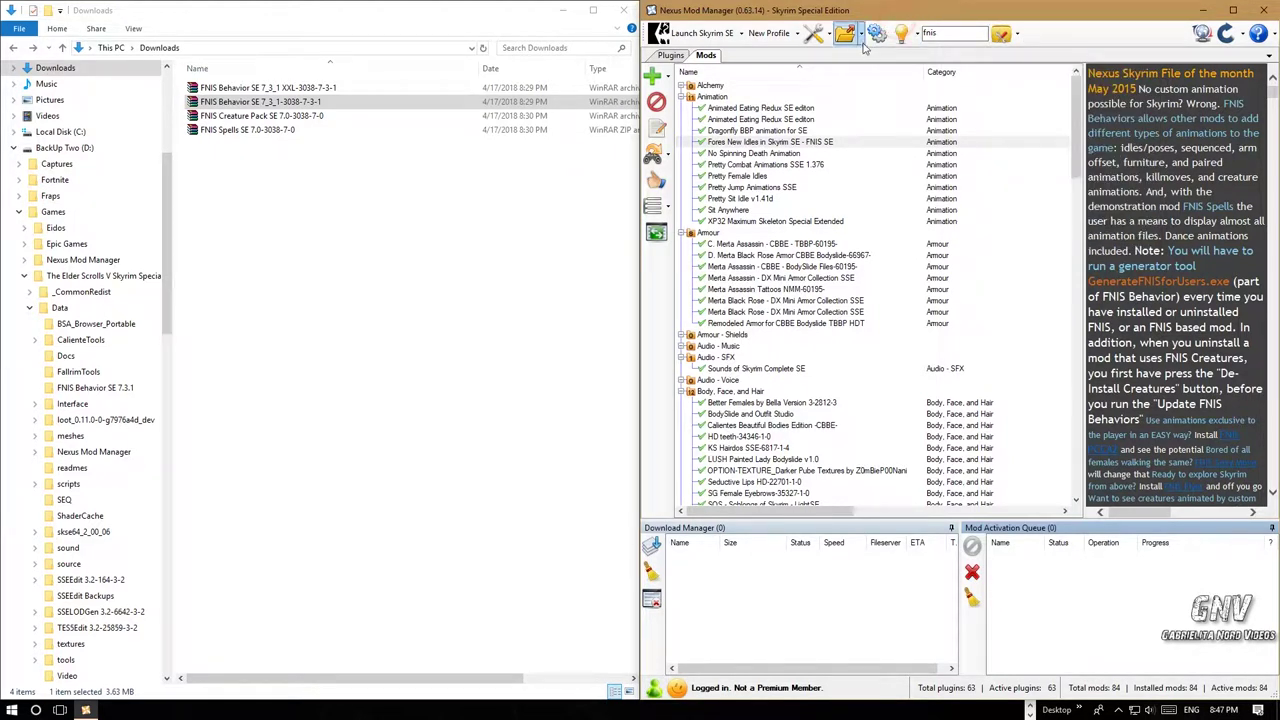
Step: Open the Skyrim Special Edition game folder and browse to Data > tools > GenerateFNIS_for_Users
{"action": "left_click", "coordinate": [860, 37]}
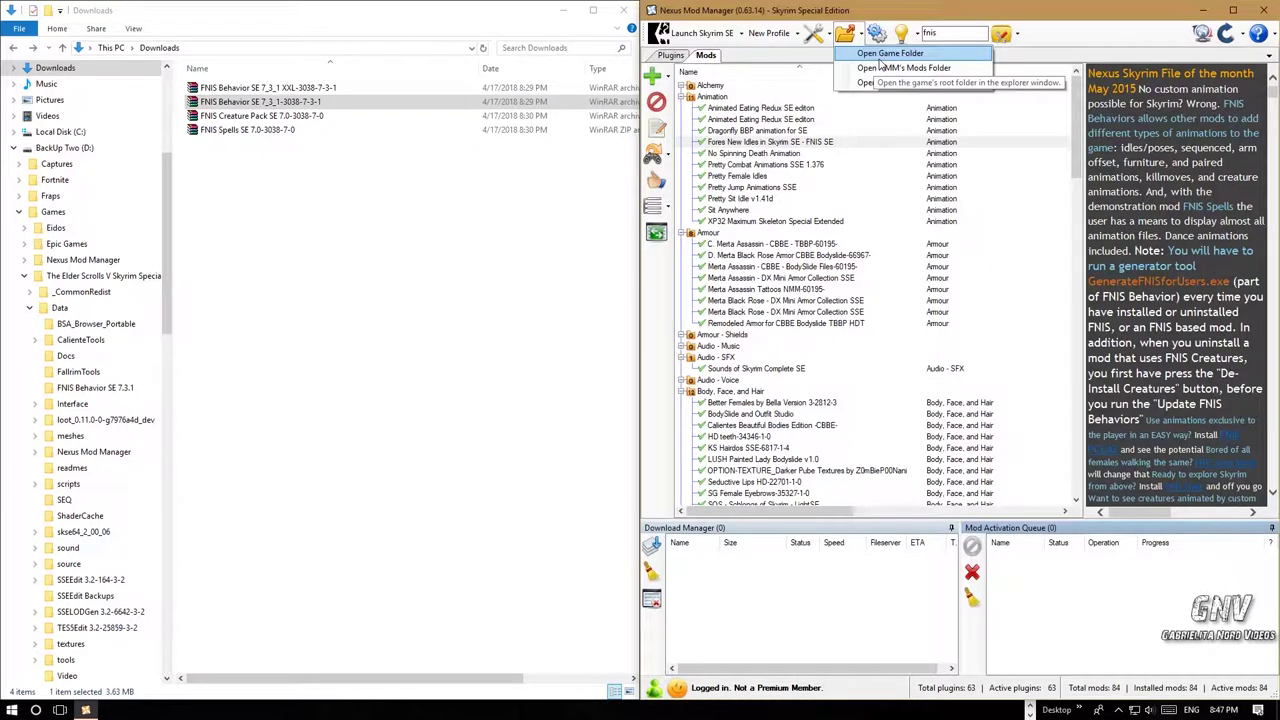
{"action": "left_click", "coordinate": [878, 57]}
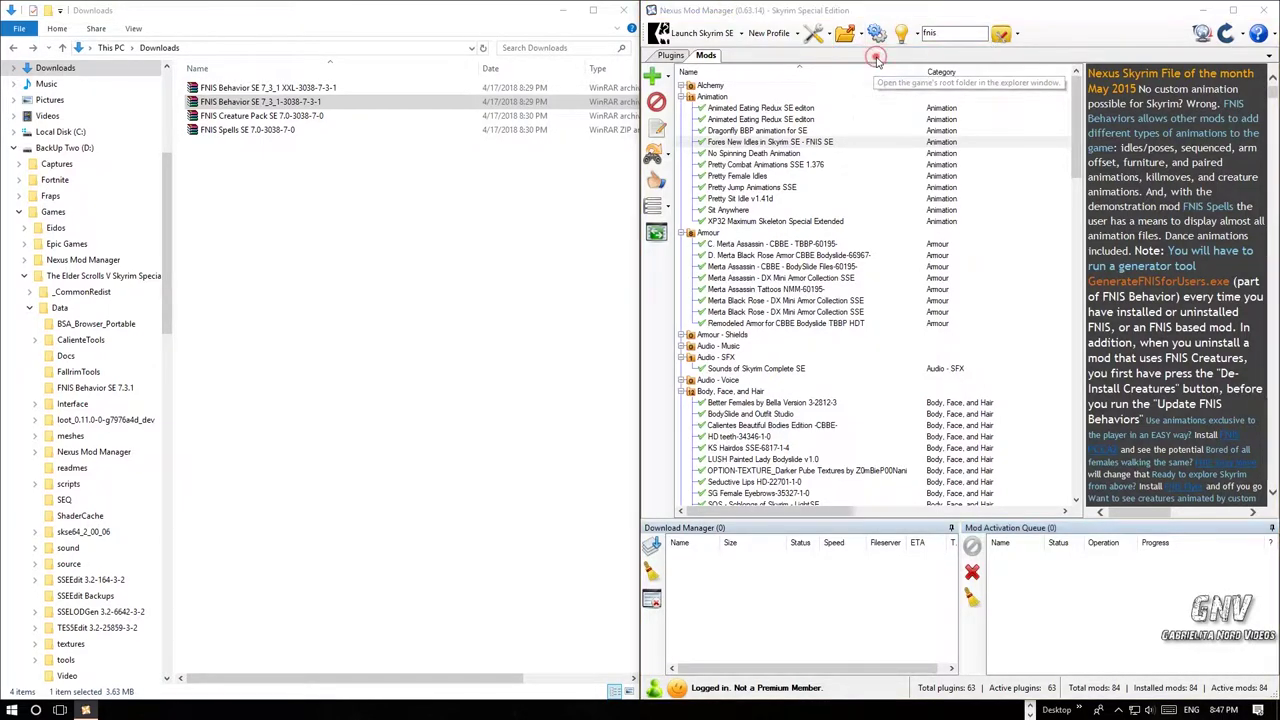
{"action": "left_click_drag", "start_coordinate": [659, 212], "coordinate": [630, 195]}
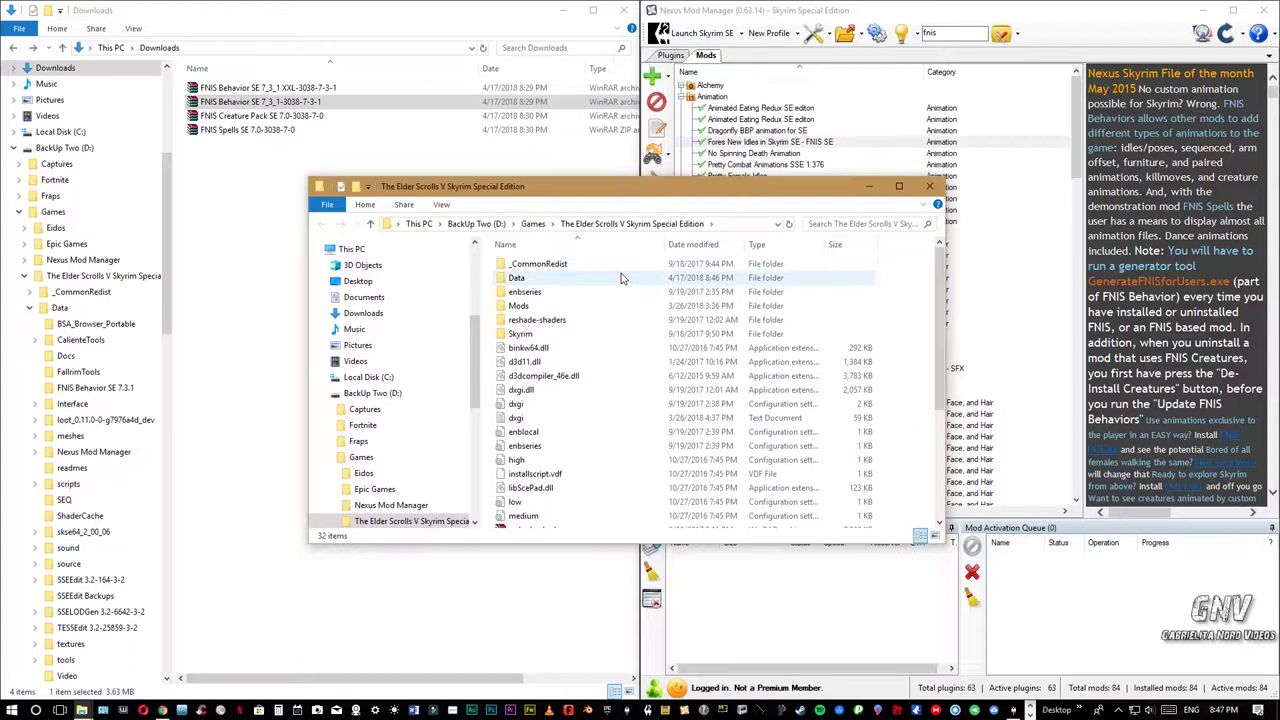
{"action": "double_click", "coordinate": [531, 280]}
{"action": "scroll", "coordinate": [548, 307], "scroll_direction": "down", "scroll_amount": 6}
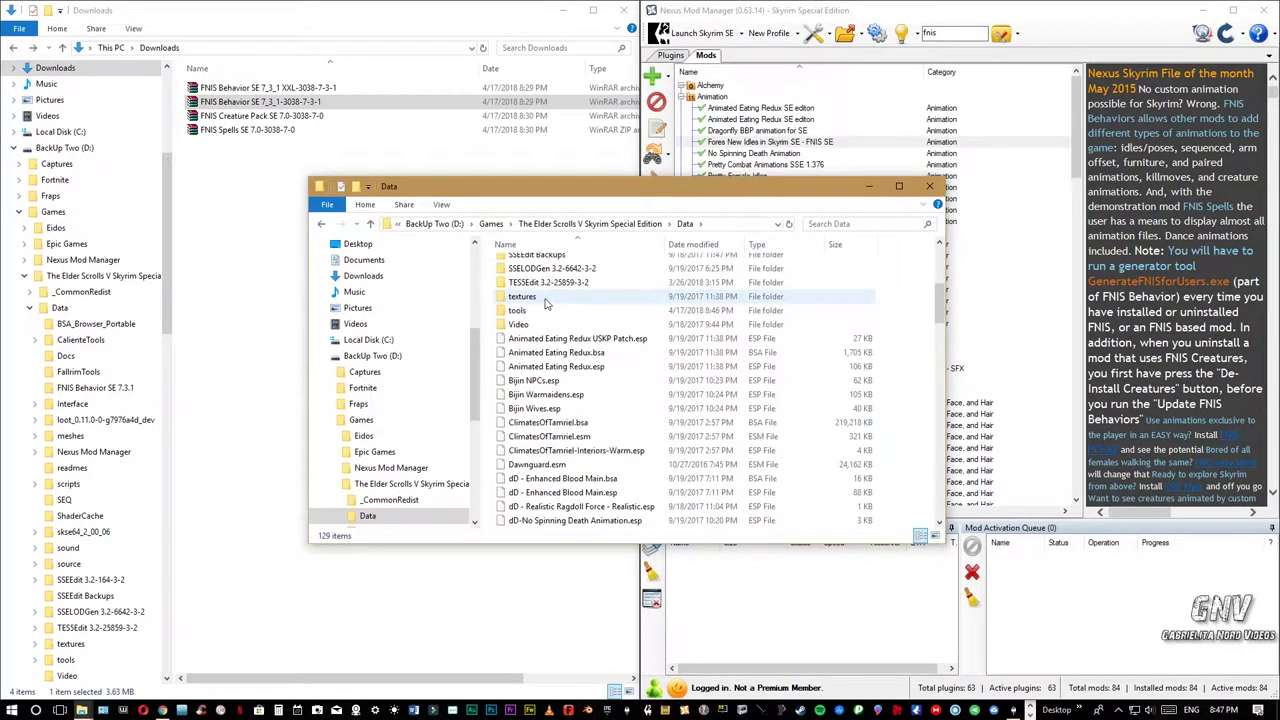
{"action": "scroll", "coordinate": [546, 305], "scroll_direction": "up", "scroll_amount": 1}
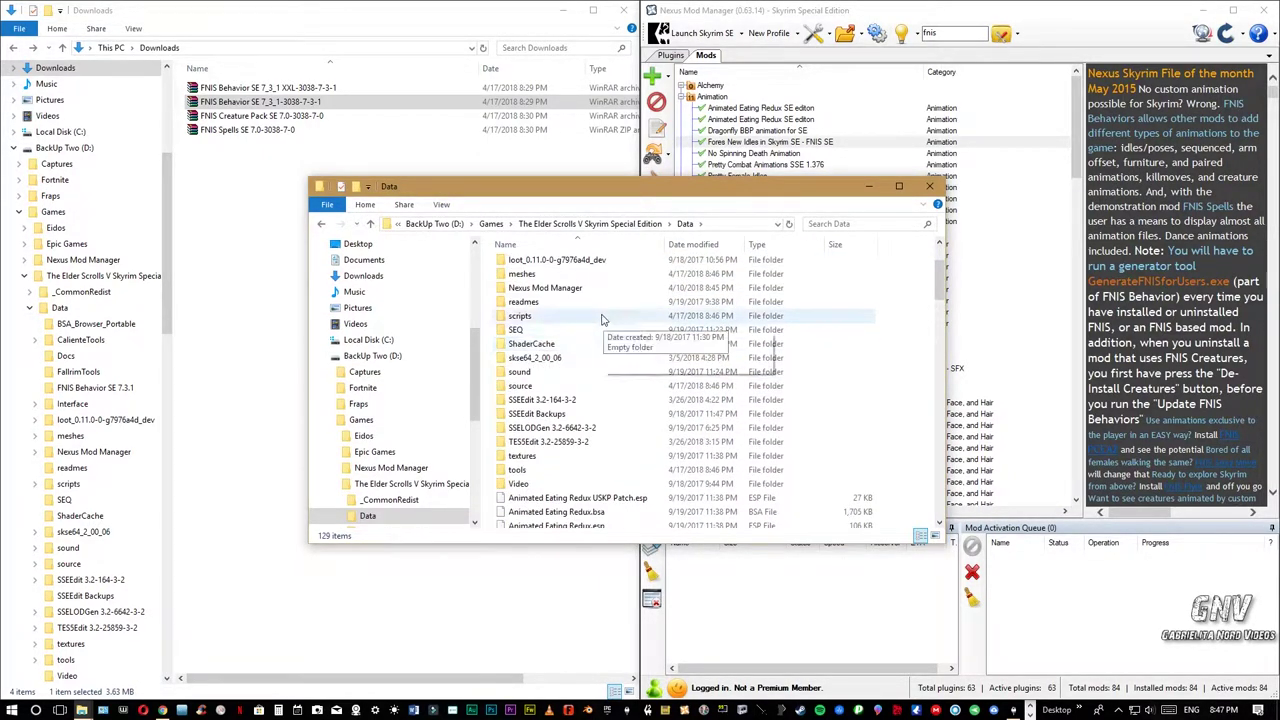
{"action": "key", "text": "alt+Left"}
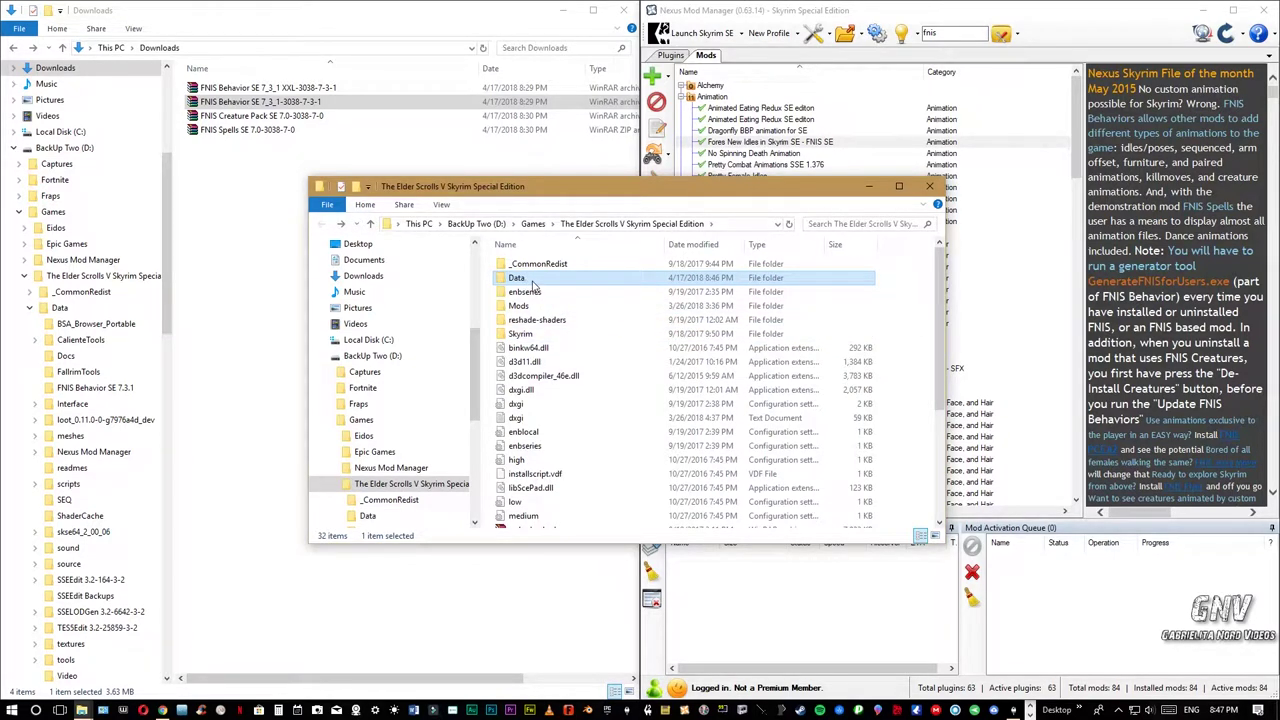
{"action": "double_click", "coordinate": [532, 283]}
{"action": "scroll", "coordinate": [520, 420], "scroll_direction": "down", "scroll_amount": 3}
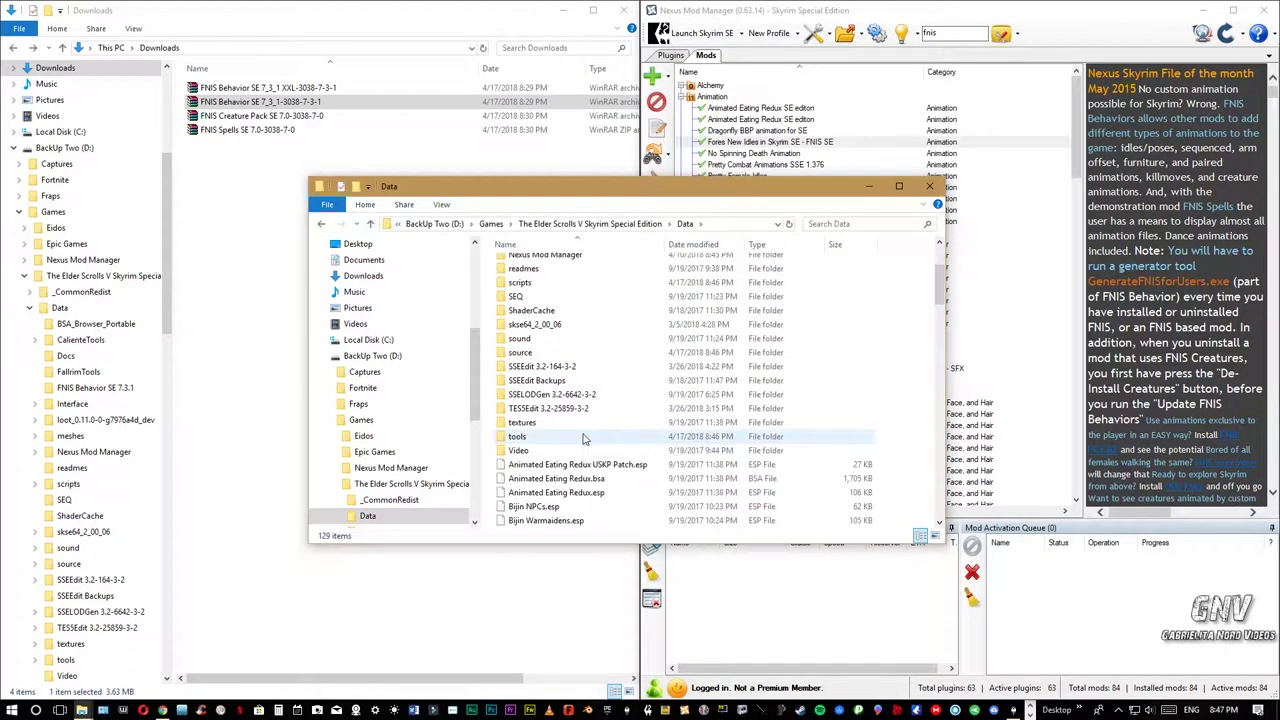
{"action": "double_click", "coordinate": [517, 437]}
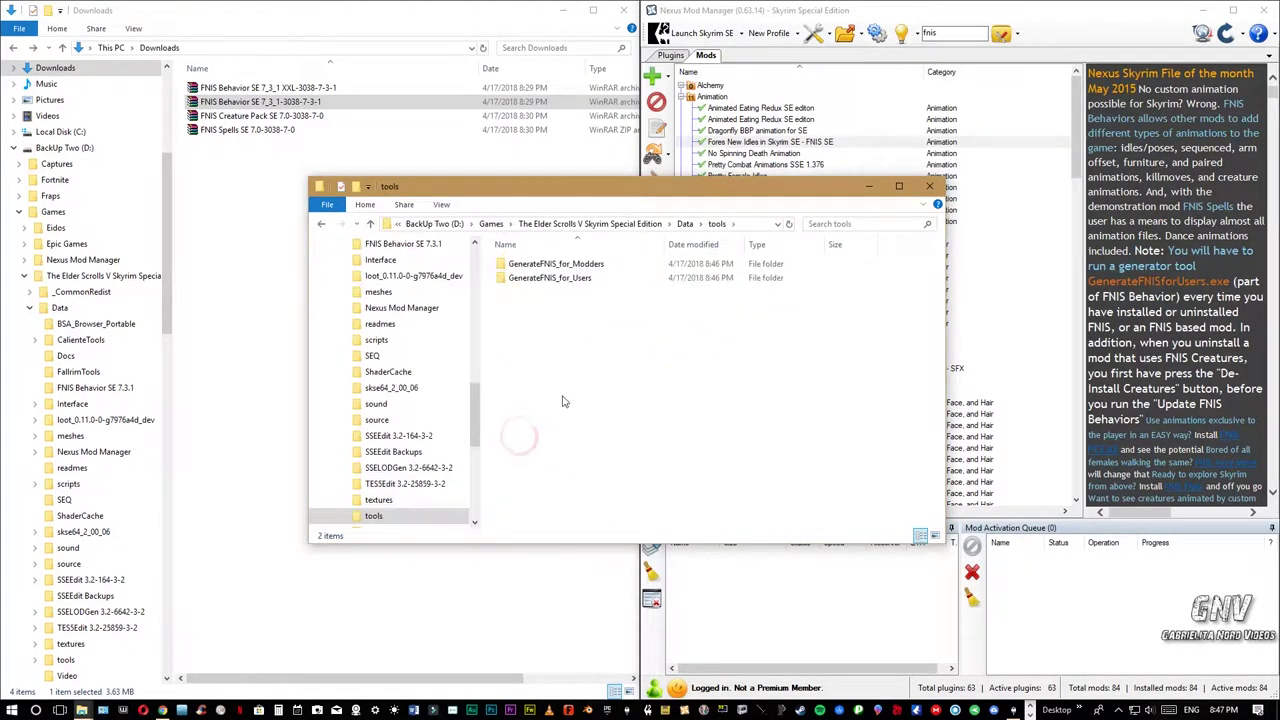
{"action": "double_click", "coordinate": [576, 284]}
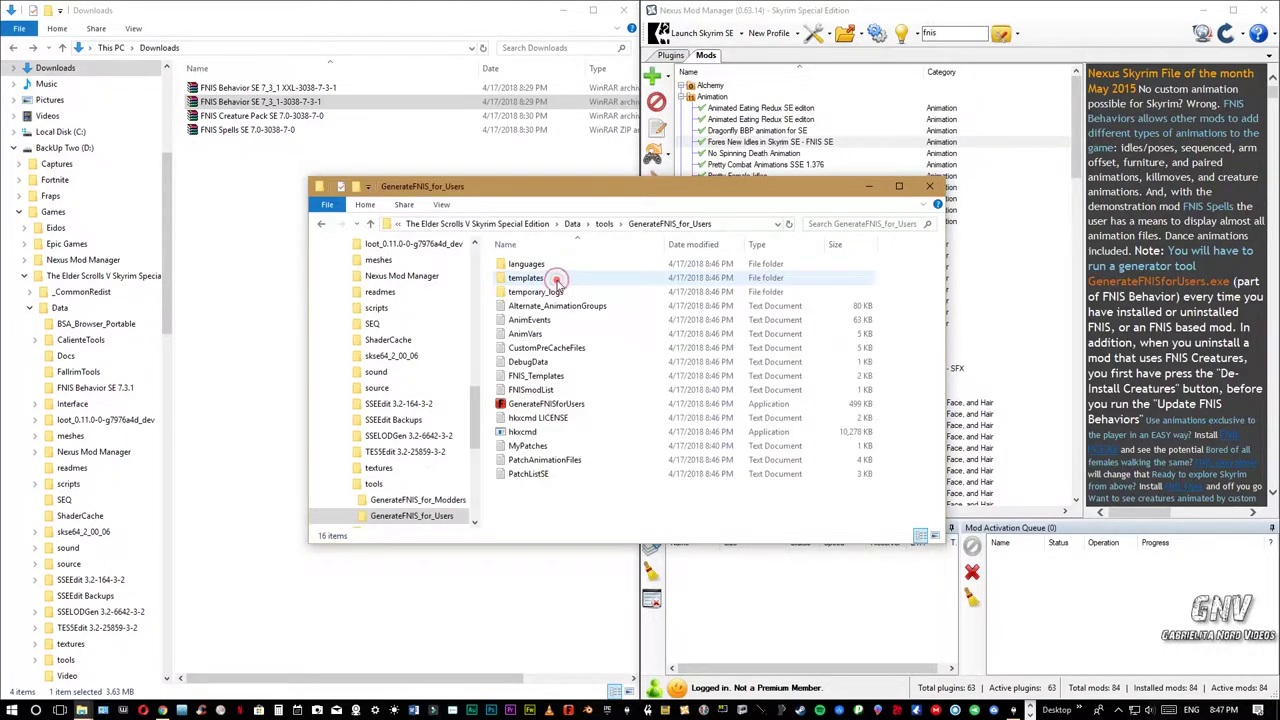
Step: View the send-to destinations for the GenerateFNISforUsers application without choosing one, and close the folder window
{"action": "left_click", "coordinate": [540, 406]}
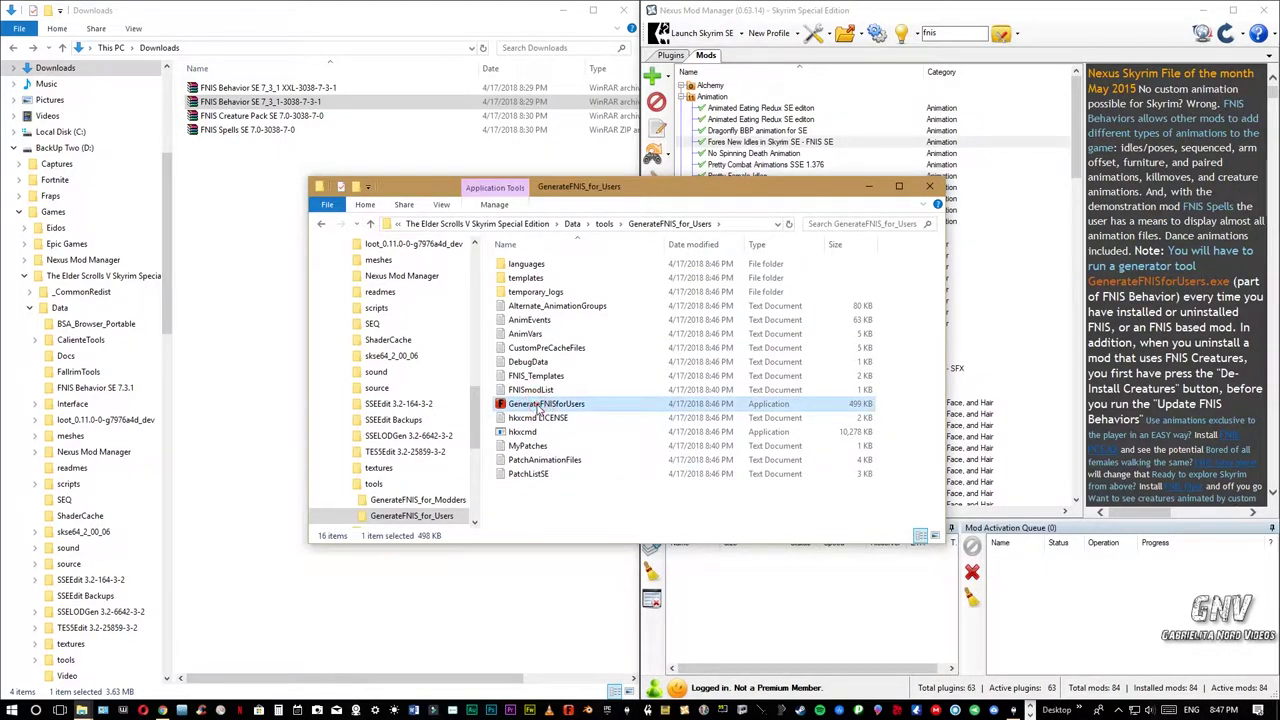
{"action": "right_click", "coordinate": [540, 404]}
{"action": "mouse_move", "coordinate": [620, 292]}
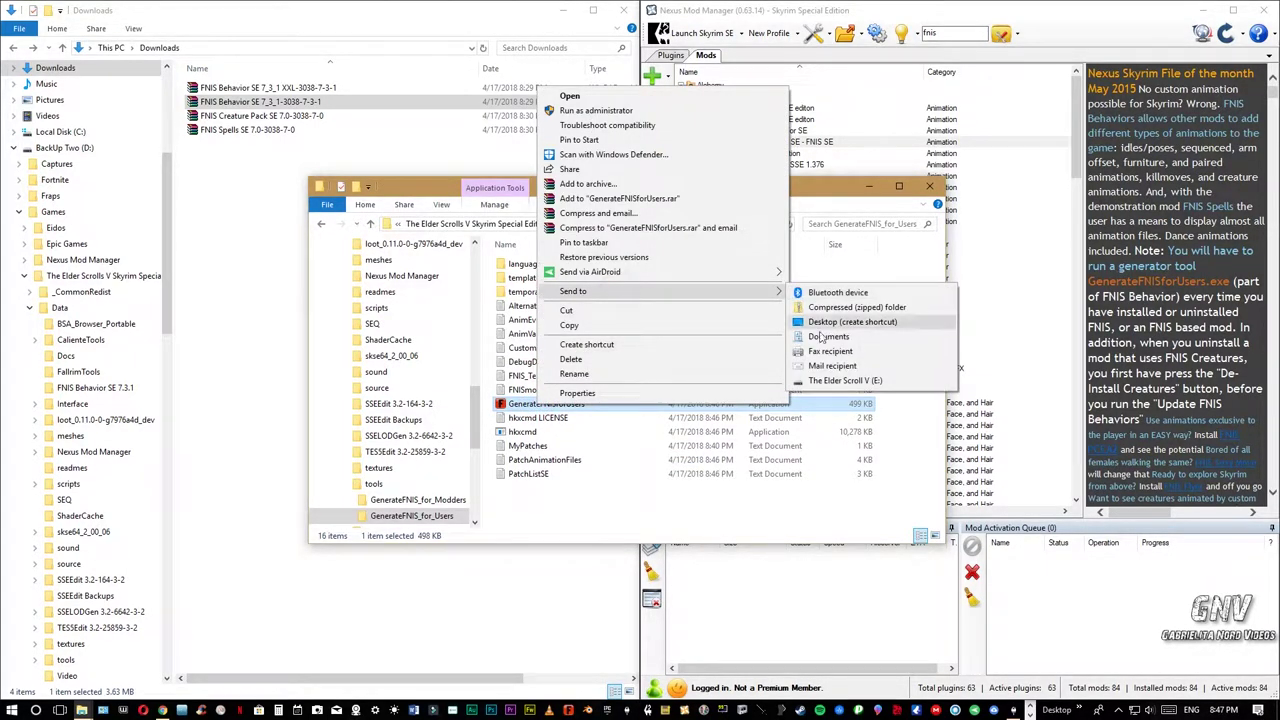
{"action": "left_click", "coordinate": [838, 195]}
{"action": "left_click", "coordinate": [930, 186]}
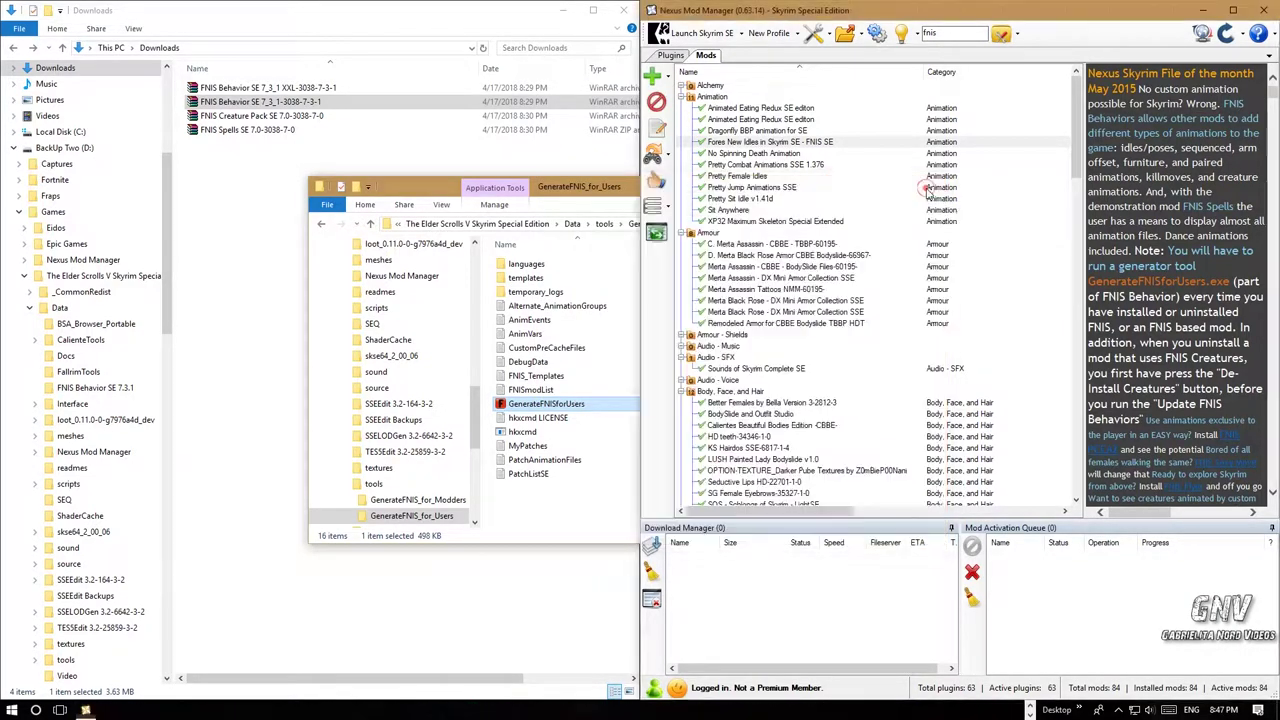
Step: Launch FNIS from the mod manager's supported tools and move its window to the middle of the screen
{"action": "left_click", "coordinate": [1016, 37]}
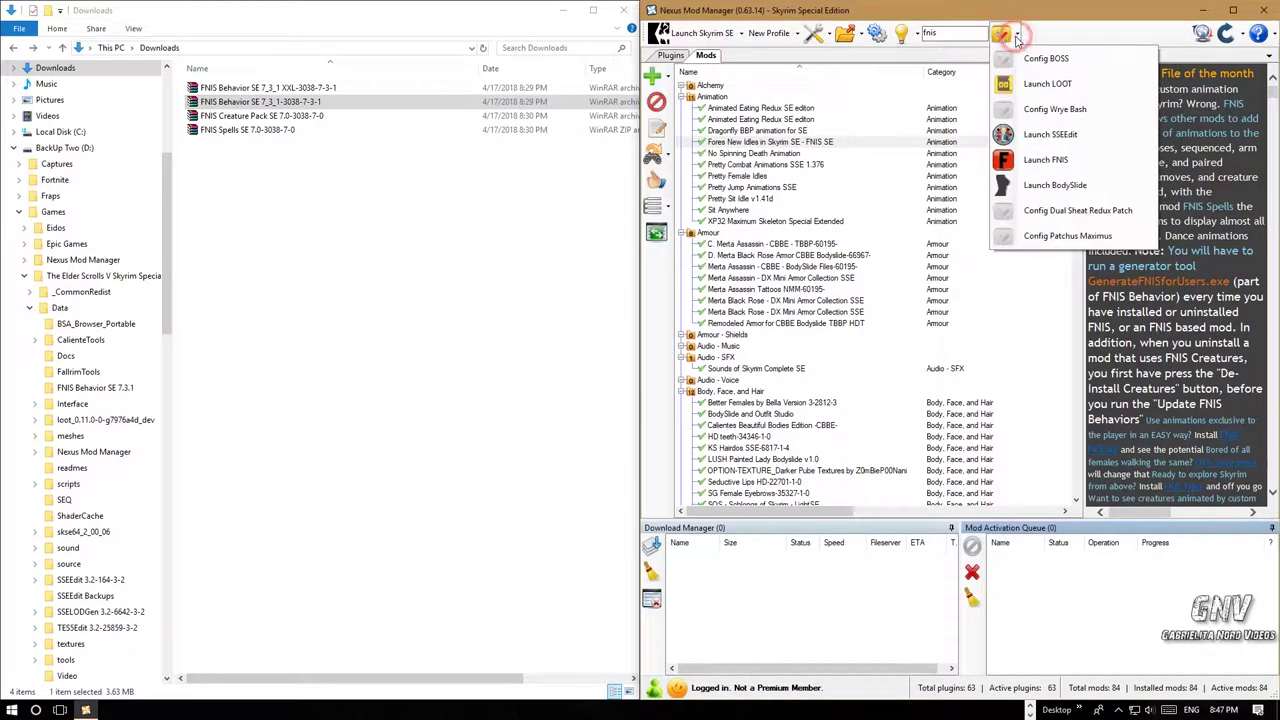
{"action": "left_click", "coordinate": [1028, 163]}
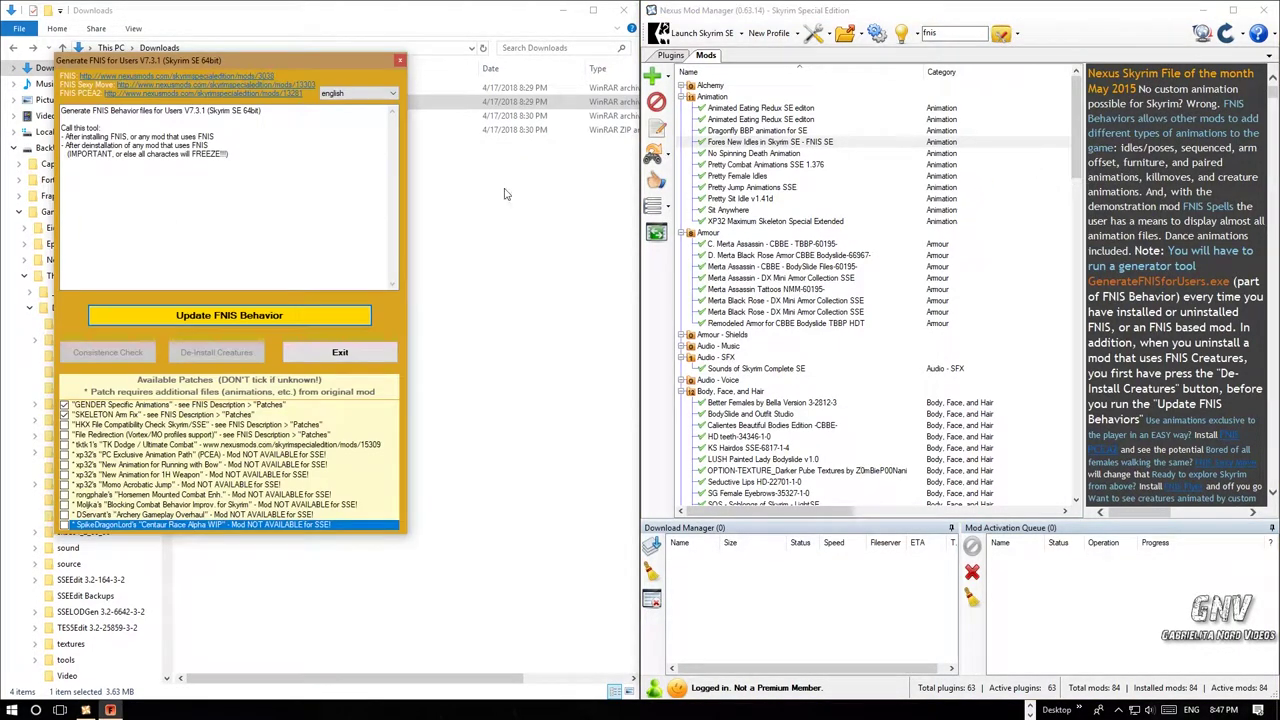
{"action": "left_click_drag", "start_coordinate": [306, 60], "coordinate": [760, 108]}
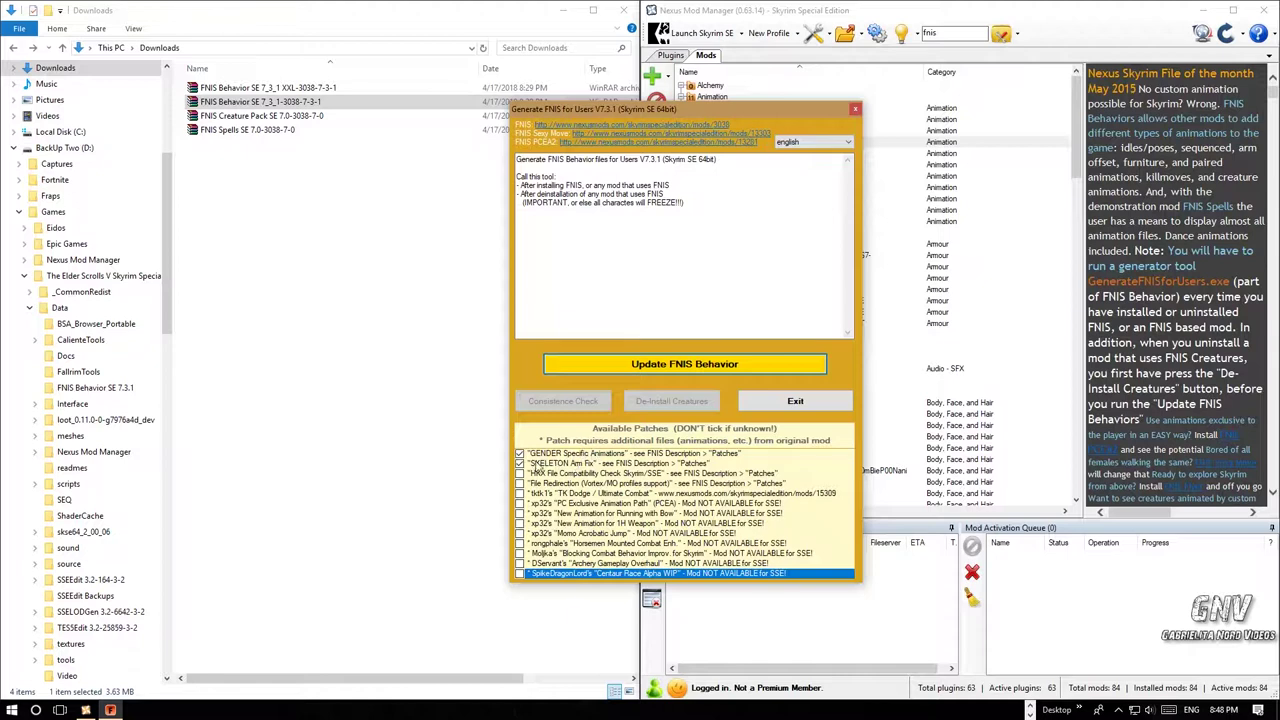
Step: Update the FNIS behavior files with the GENDER Specific Animations and SKELETON Arm Fix patches ticked
{"action": "left_click", "coordinate": [565, 465]}
{"action": "left_click", "coordinate": [520, 463]}
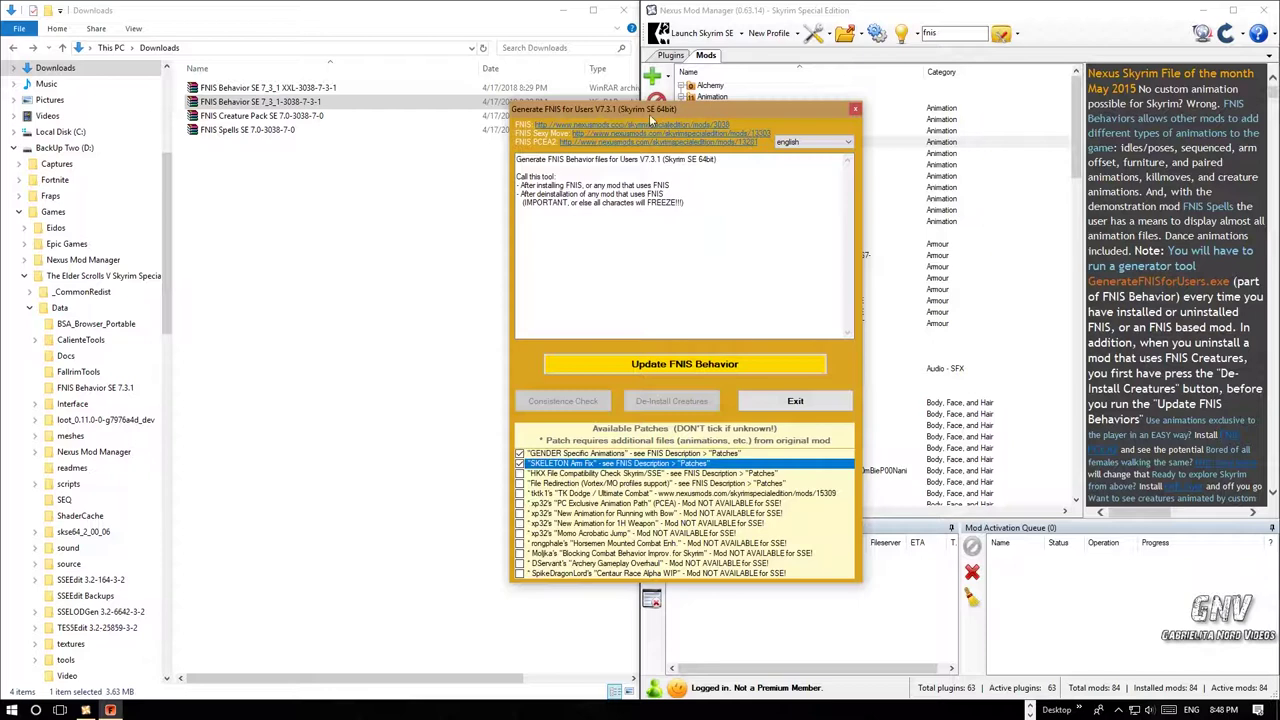
{"action": "left_click", "coordinate": [670, 364]}
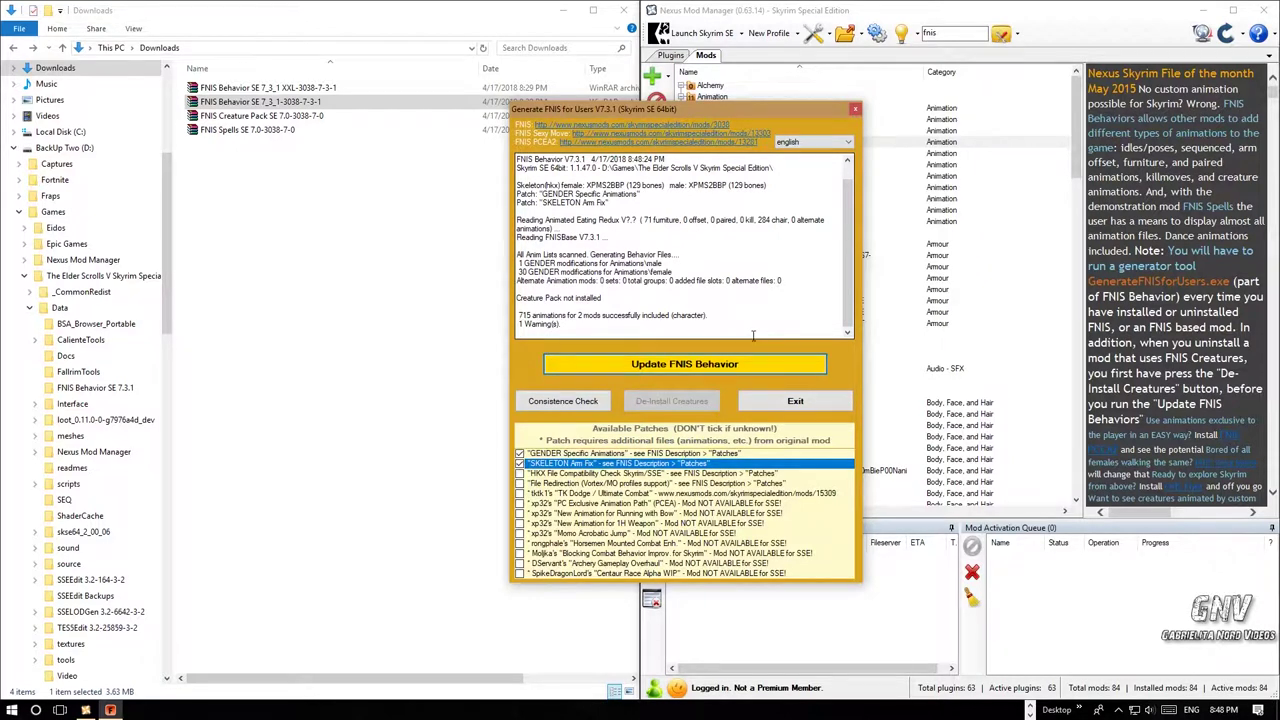
Step: Review the warnings in the FNIS generation log, and exit FNIS without creating a desktop shortcut
{"action": "left_click_drag", "start_coordinate": [518, 324], "coordinate": [566, 326]}
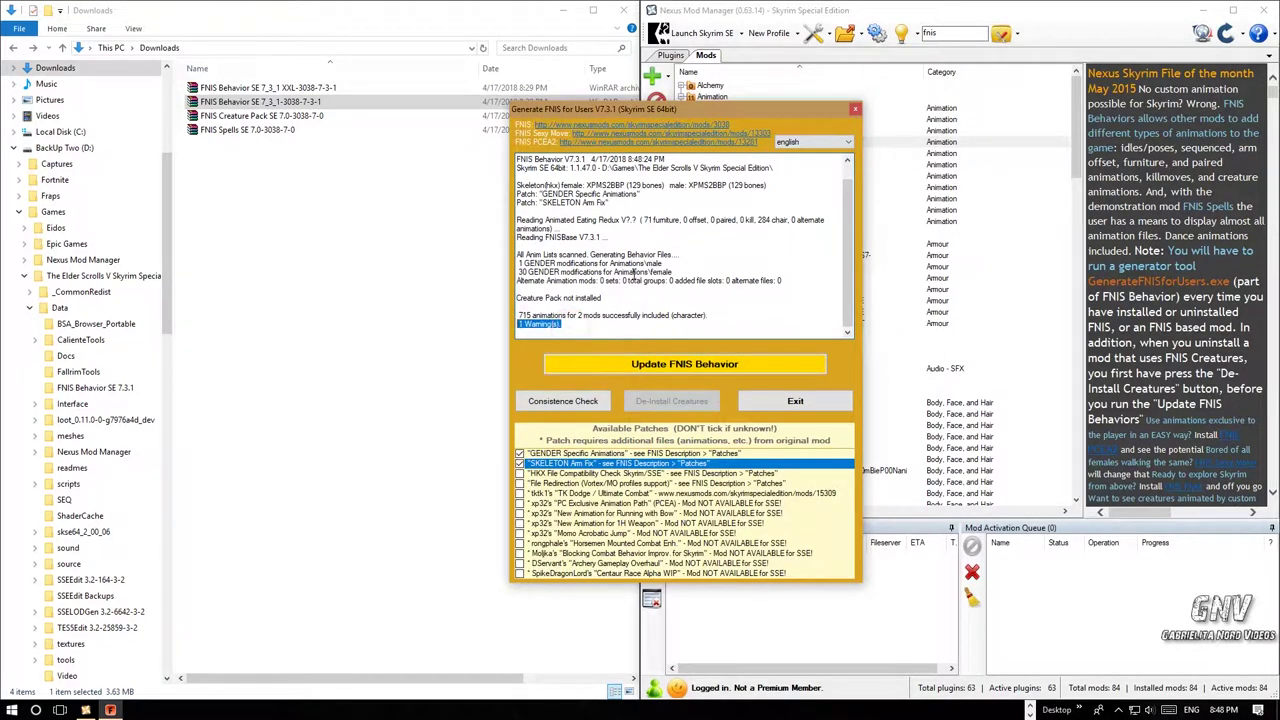
{"action": "scroll", "coordinate": [540, 172], "scroll_direction": "up", "scroll_amount": 1}
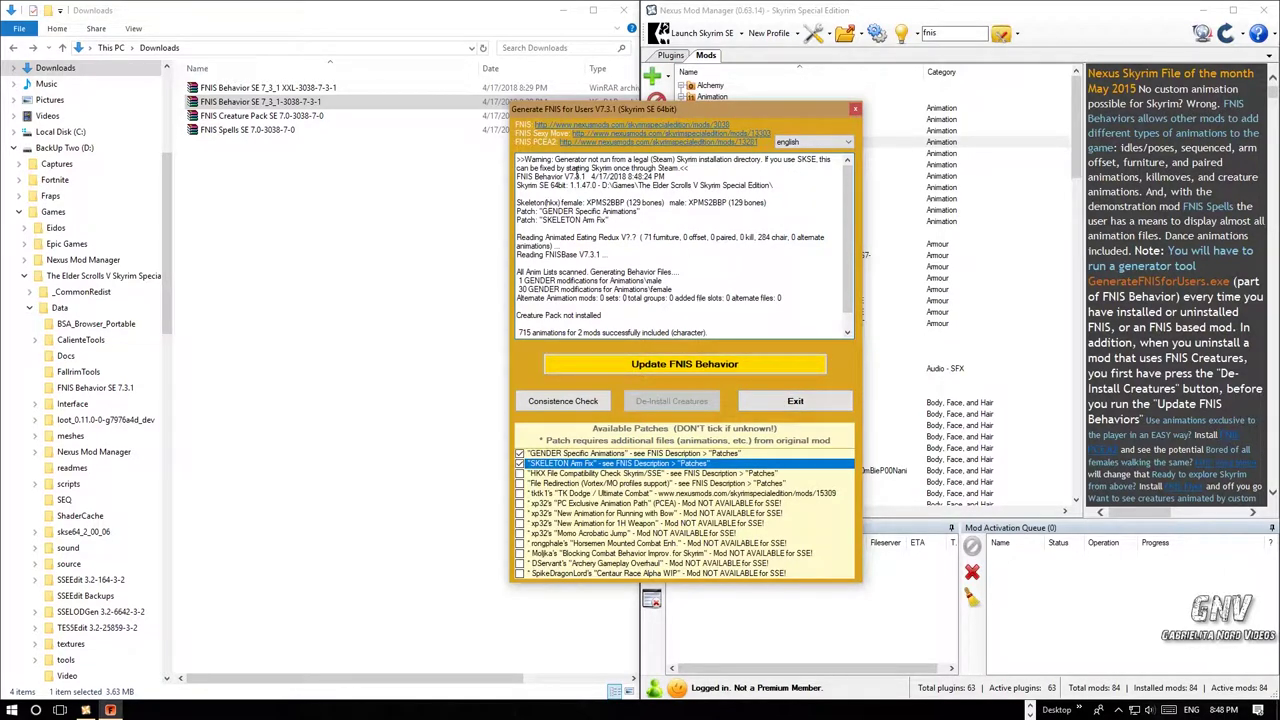
{"action": "left_click", "coordinate": [795, 401]}
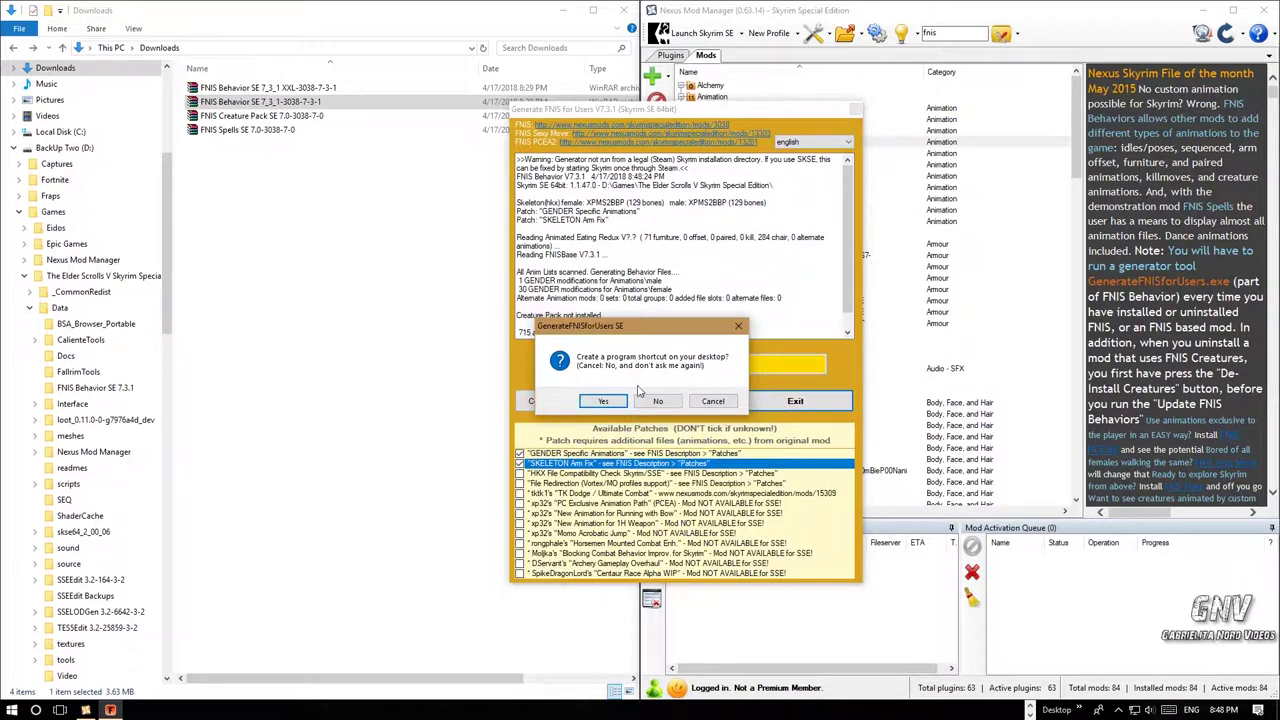
{"action": "left_click", "coordinate": [658, 403]}
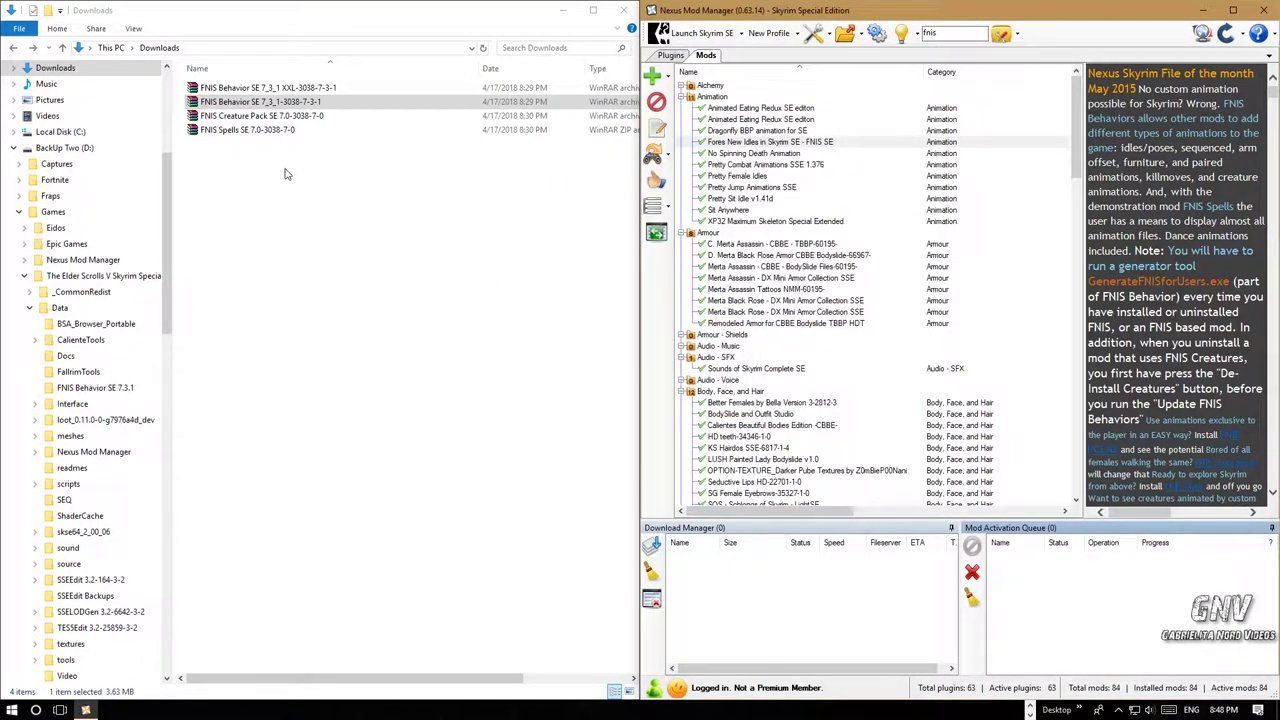
Step: Install and activate the FNIS Creature Pack SE 7.0 archive in the mod manager, and purge the completed download and activation entries
{"action": "left_click", "coordinate": [245, 118]}
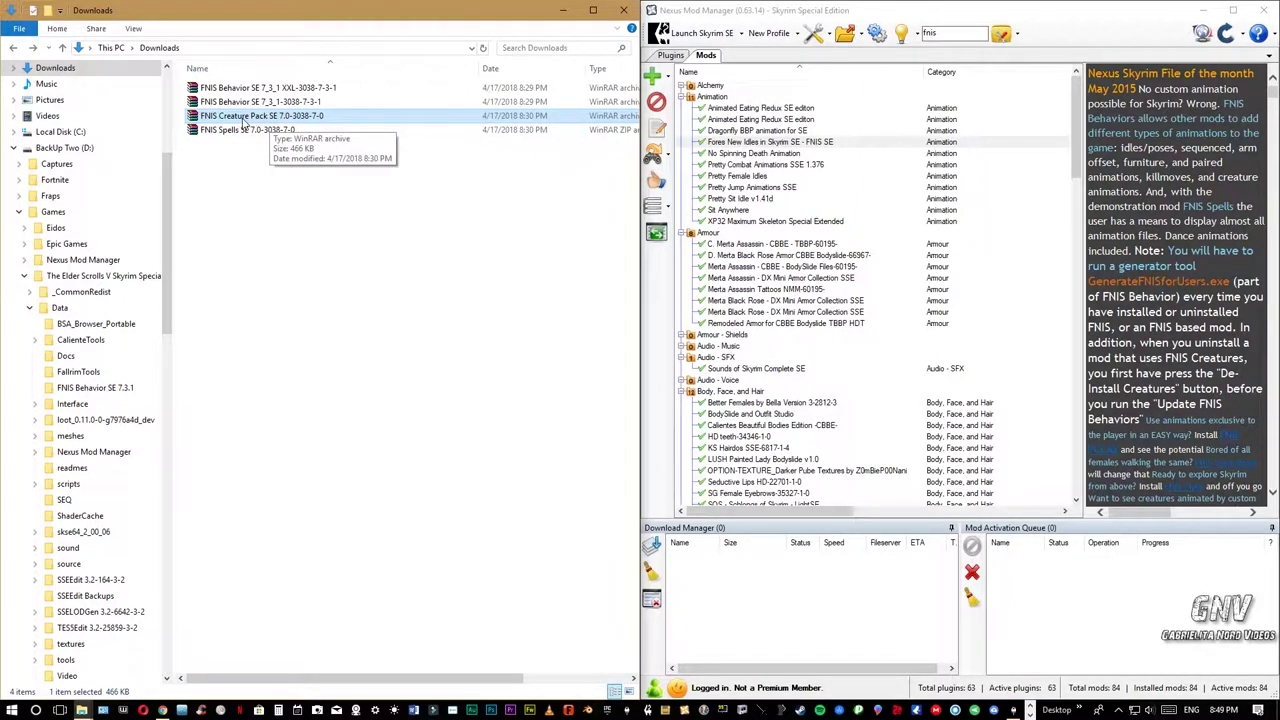
{"action": "left_click_drag", "start_coordinate": [243, 121], "coordinate": [735, 222]}
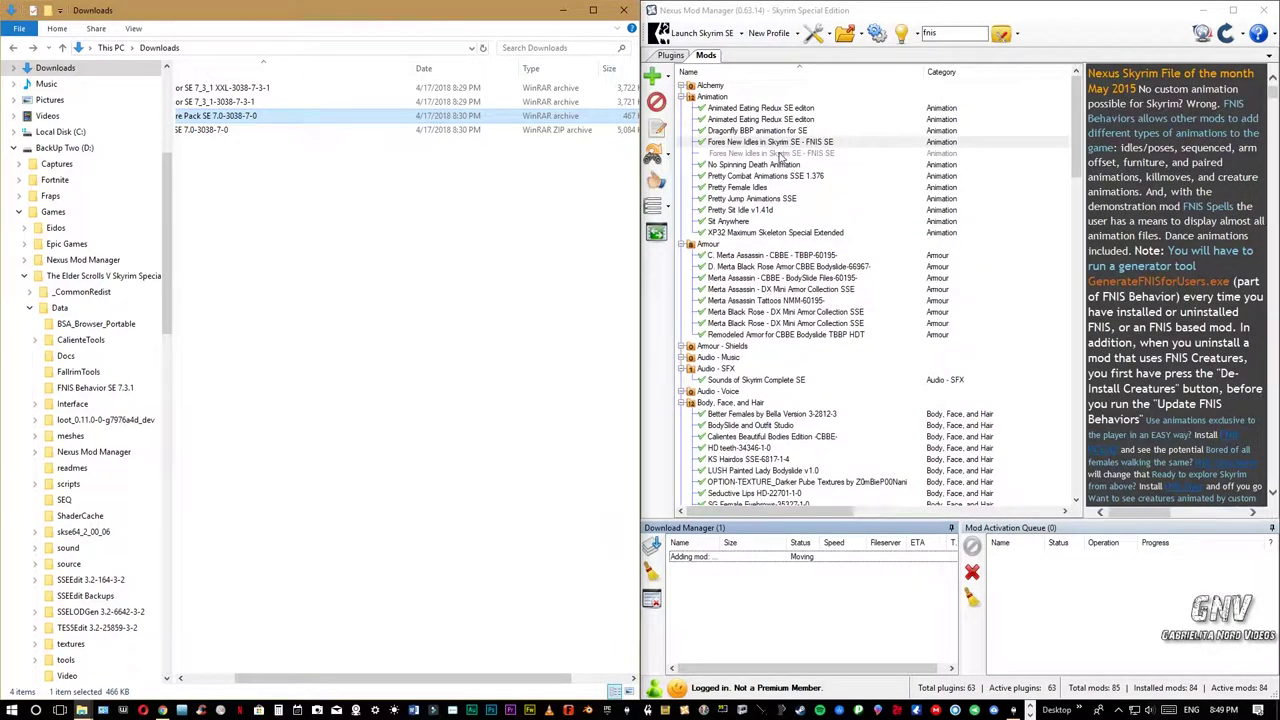
{"action": "left_click", "coordinate": [780, 156]}
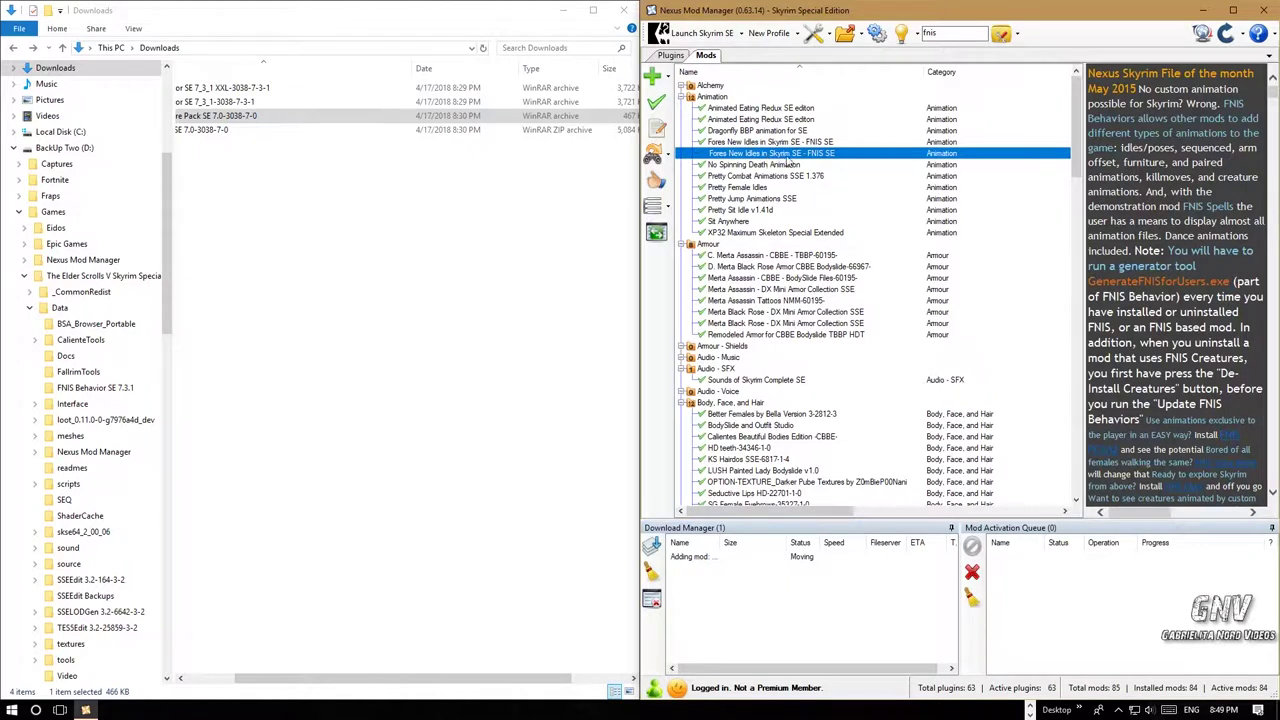
{"action": "left_click", "coordinate": [656, 102]}
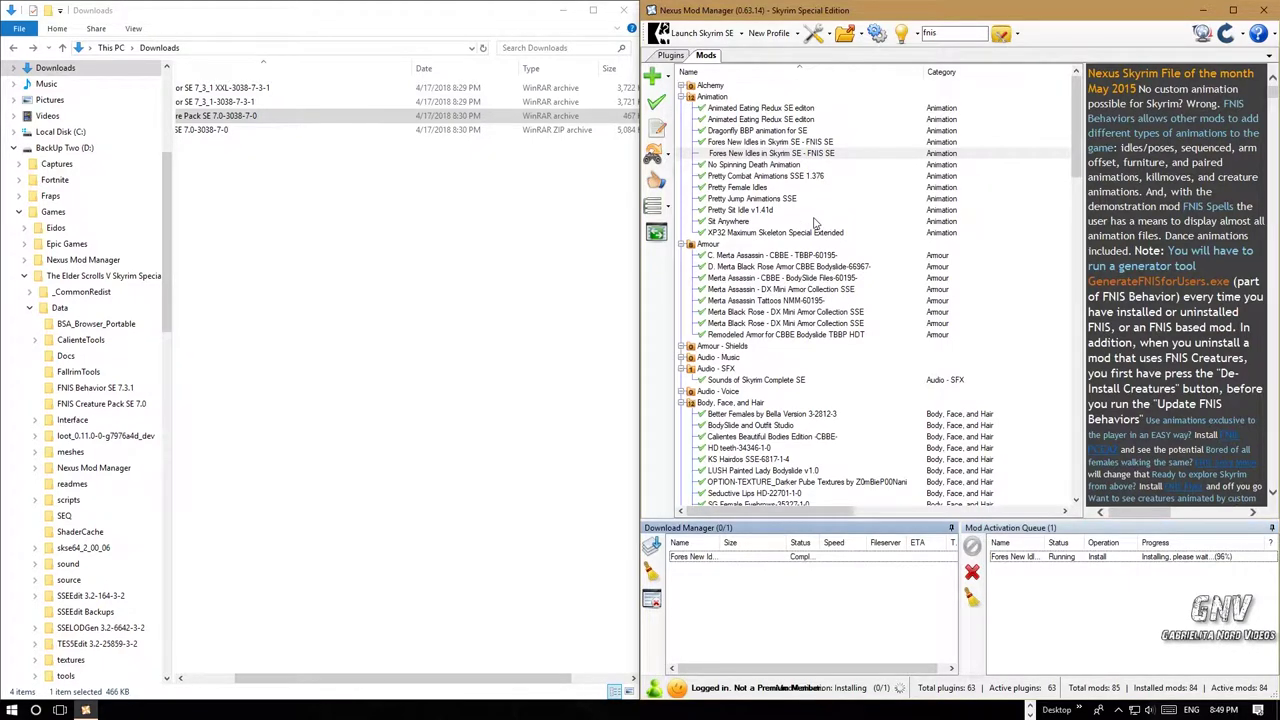
{"action": "left_click", "coordinate": [651, 574]}
{"action": "left_click", "coordinate": [970, 595]}
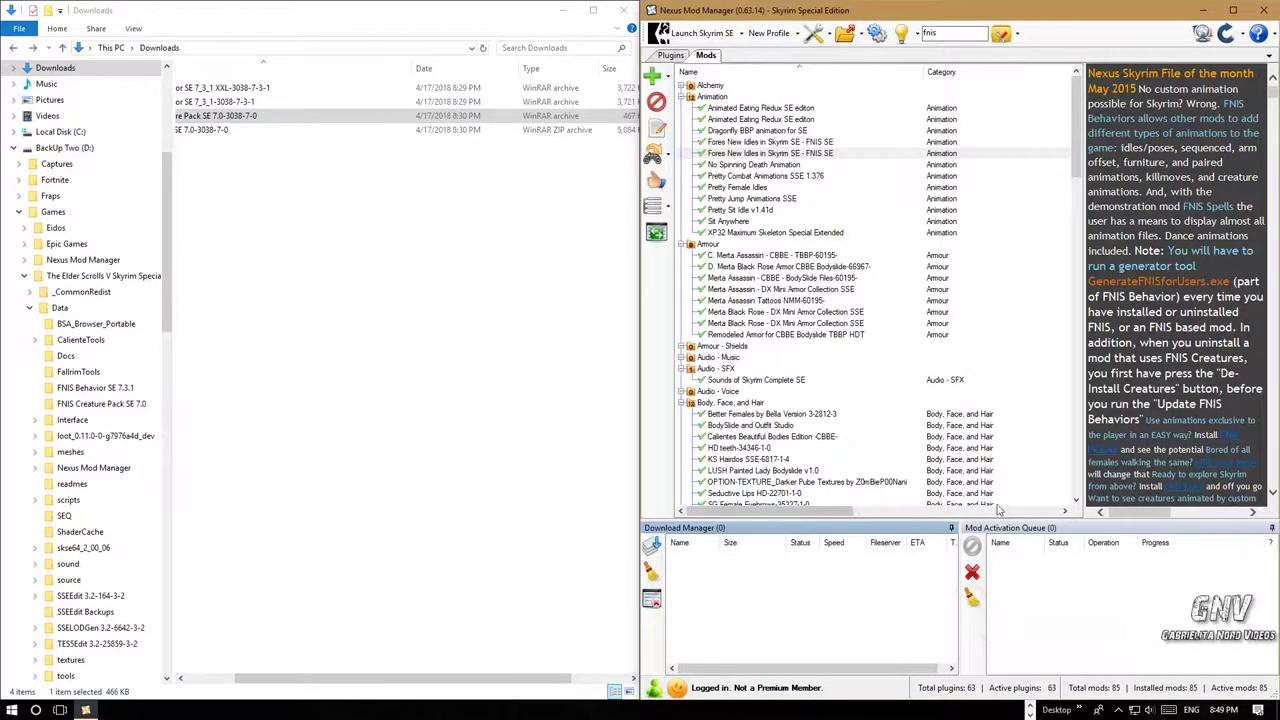
Step: Run FNIS from the supported tools to update the behaviors with the Creature Pack installed, and exit without a desktop shortcut
{"action": "left_click", "coordinate": [1017, 34]}
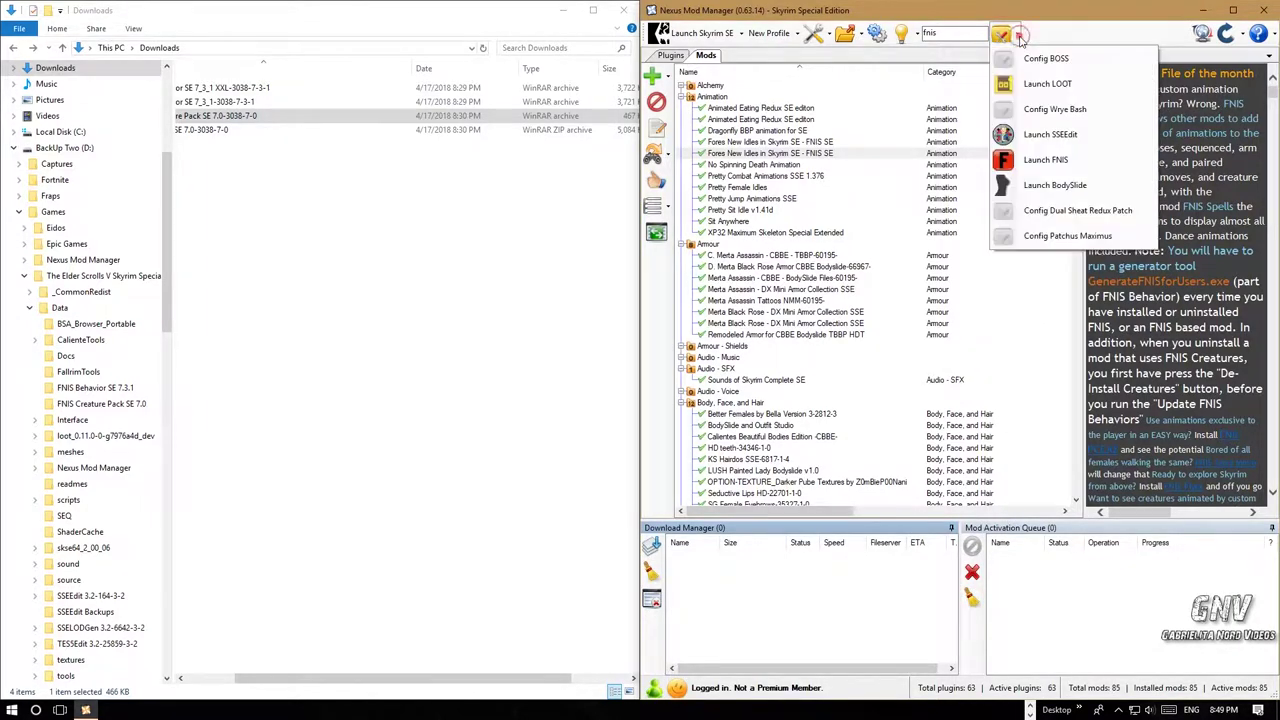
{"action": "left_click", "coordinate": [1040, 160]}
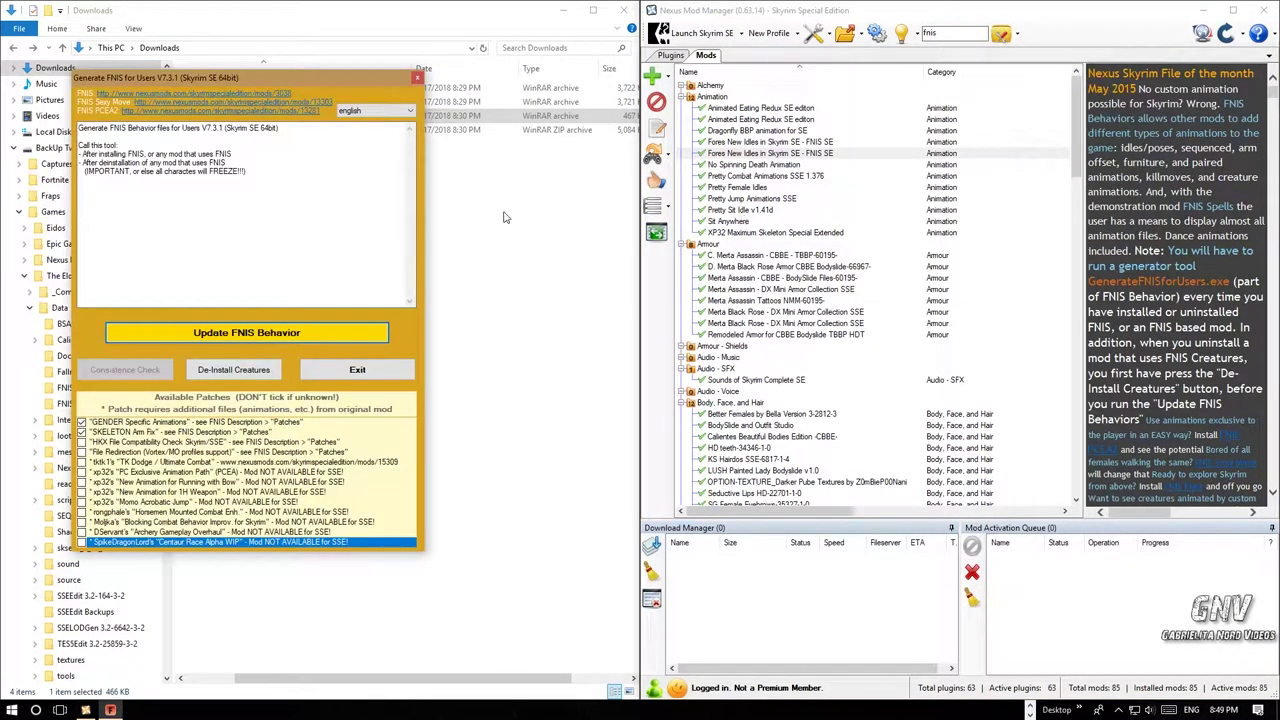
{"action": "left_click_drag", "start_coordinate": [295, 90], "coordinate": [475, 111]}
{"action": "left_click", "coordinate": [462, 354]}
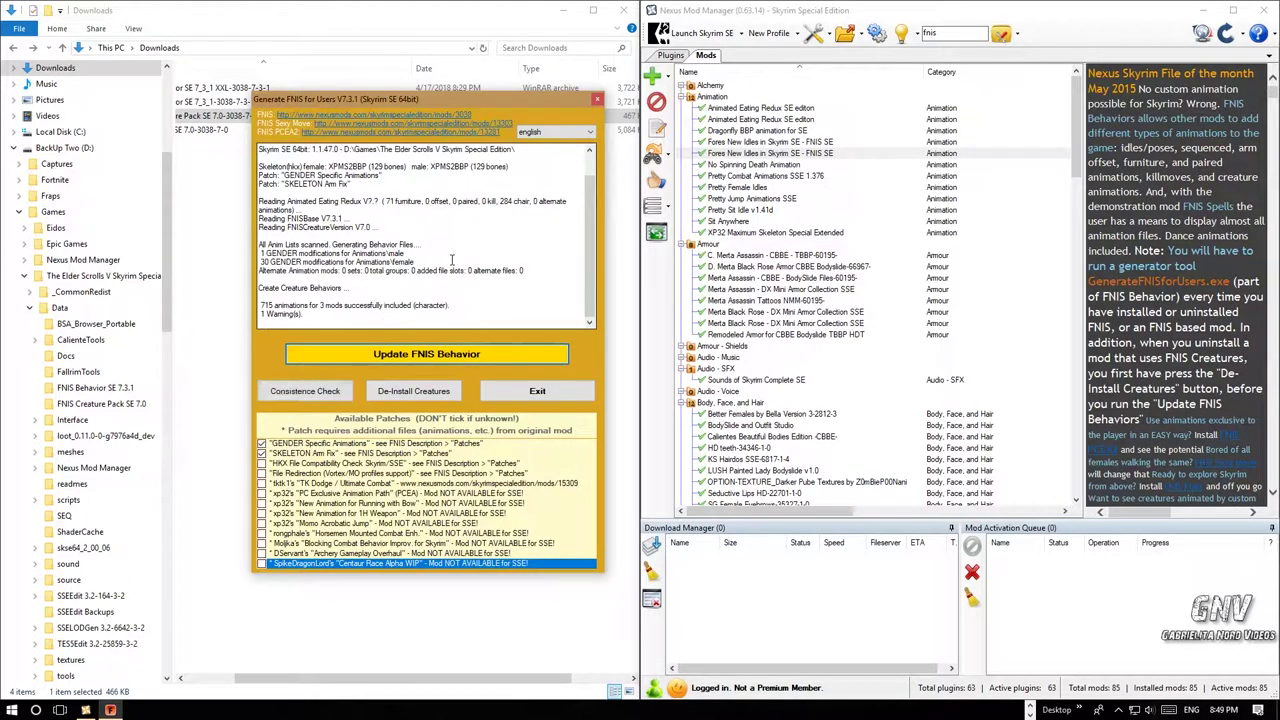
{"action": "left_click", "coordinate": [537, 391]}
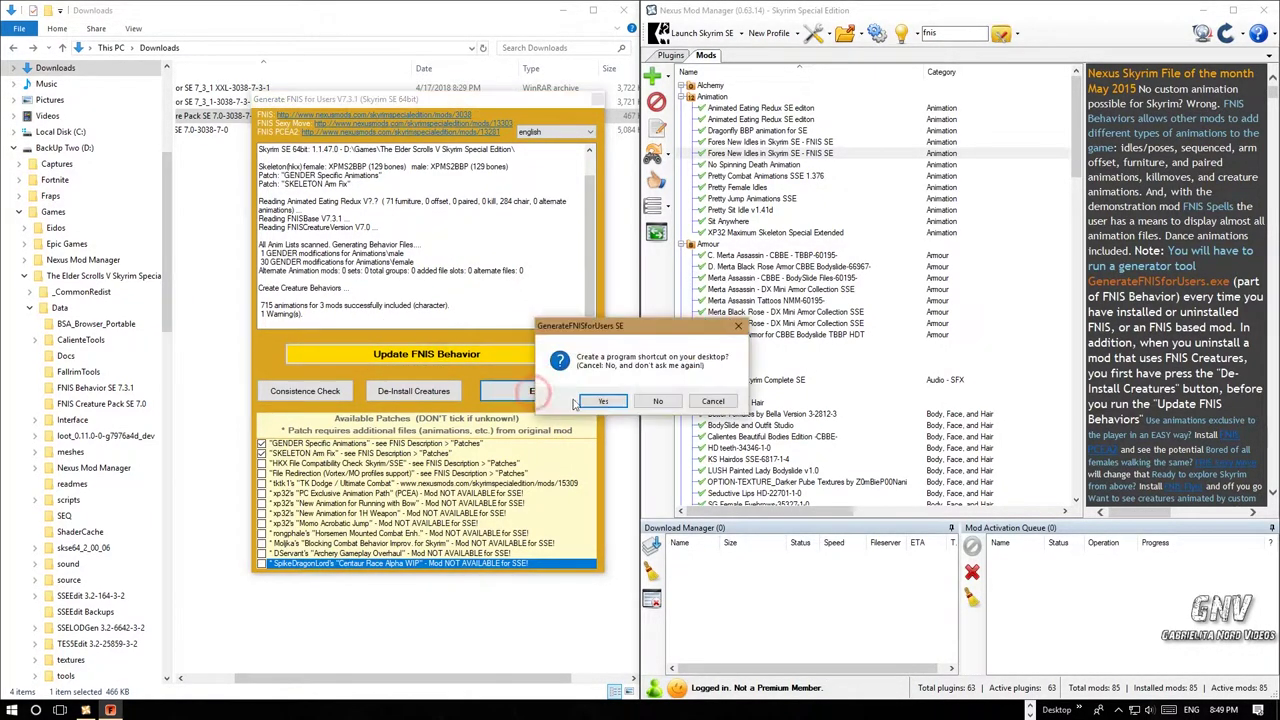
{"action": "left_click", "coordinate": [658, 401]}
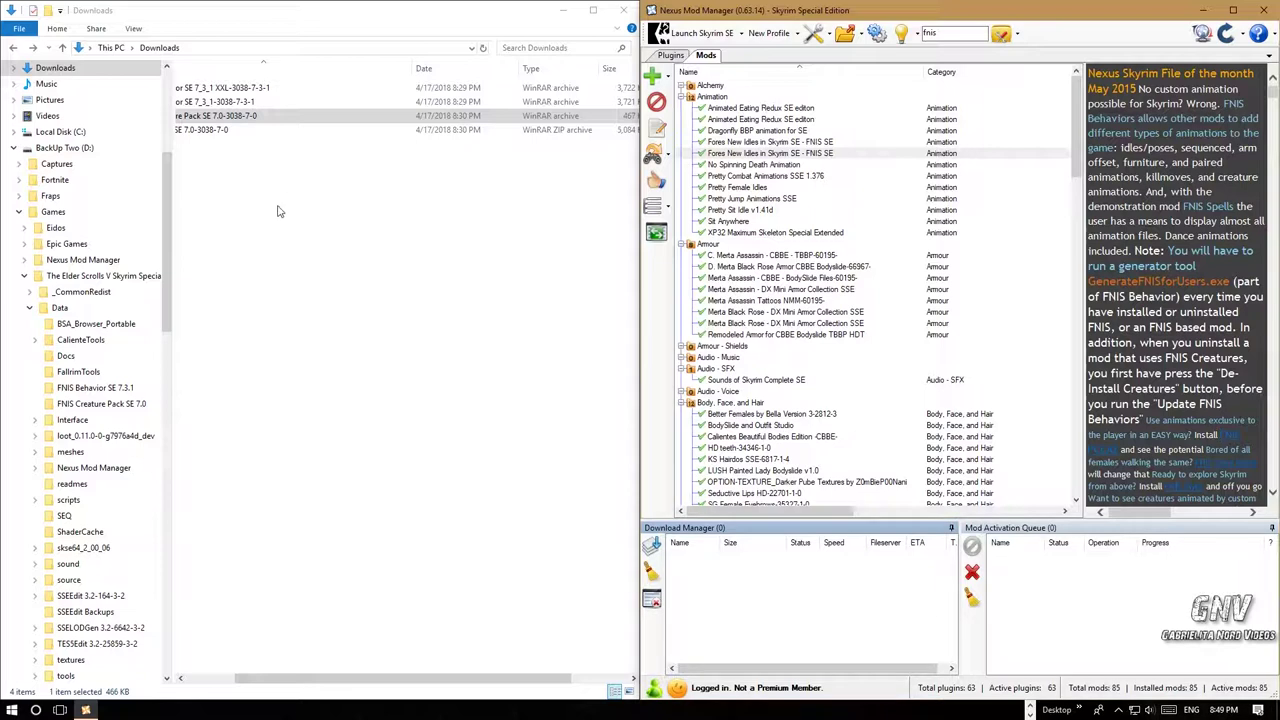
Step: Add the FNIS Spells SE 7.0 archive from Downloads to the mod manager, and purge the completed download entry
{"action": "left_click_drag", "start_coordinate": [330, 678], "coordinate": [282, 678]}
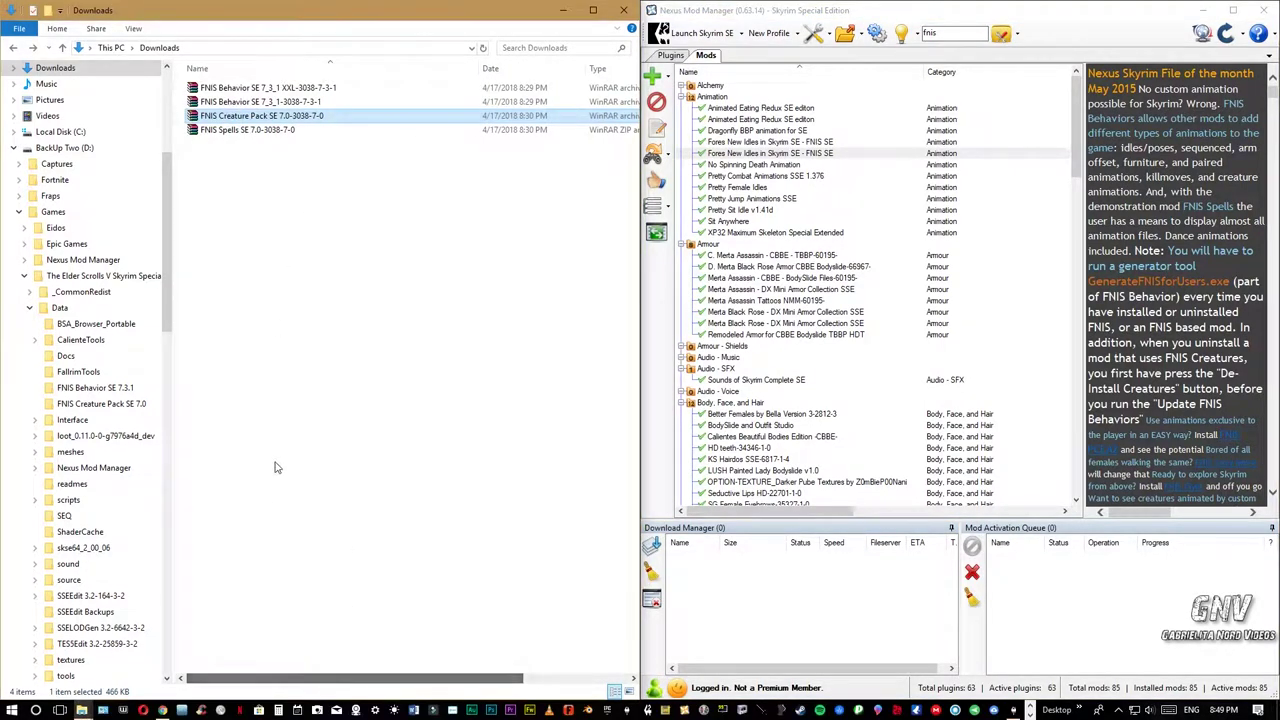
{"action": "left_click_drag", "start_coordinate": [256, 130], "coordinate": [476, 270]}
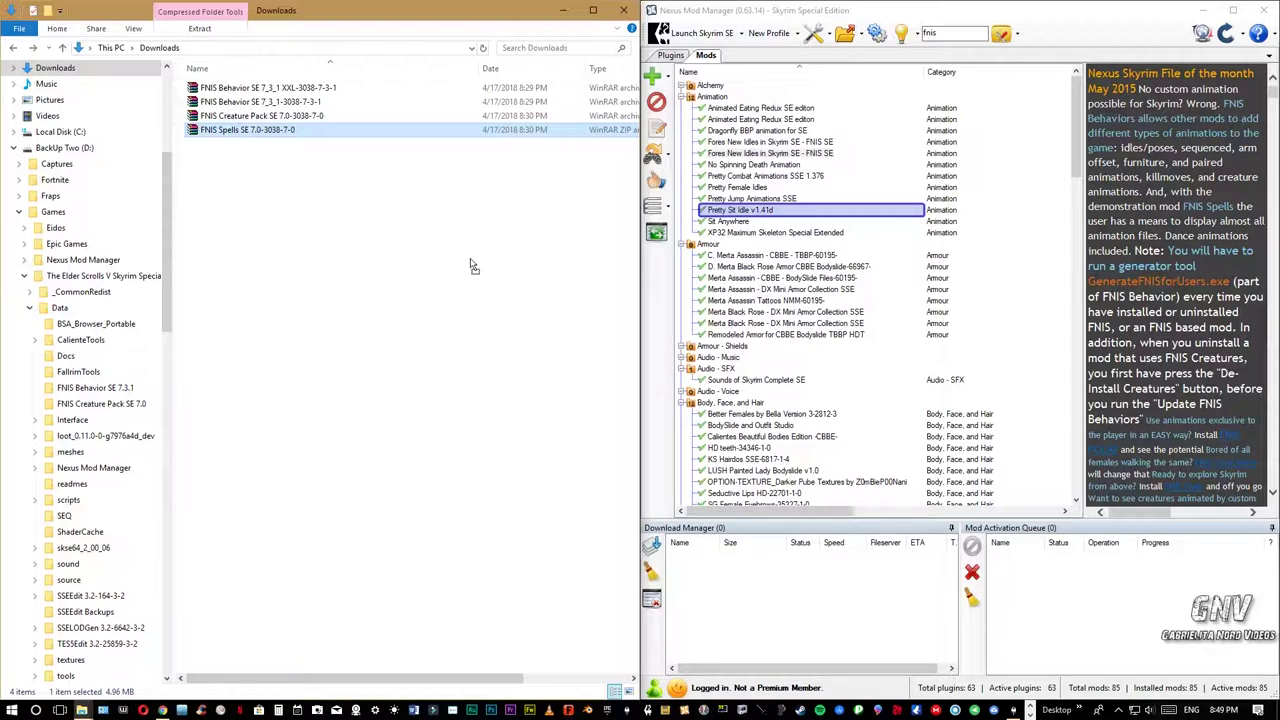
{"action": "left_click_drag", "start_coordinate": [475, 265], "coordinate": [760, 264]}
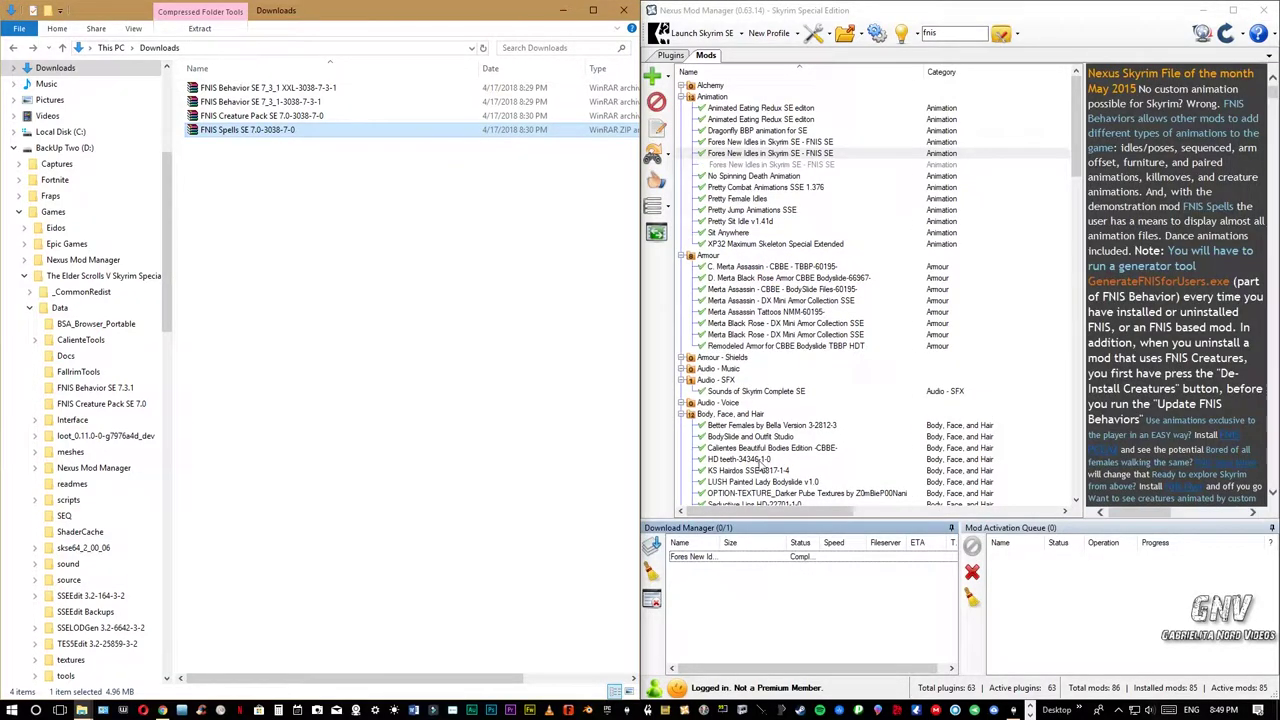
{"action": "left_click", "coordinate": [650, 570]}
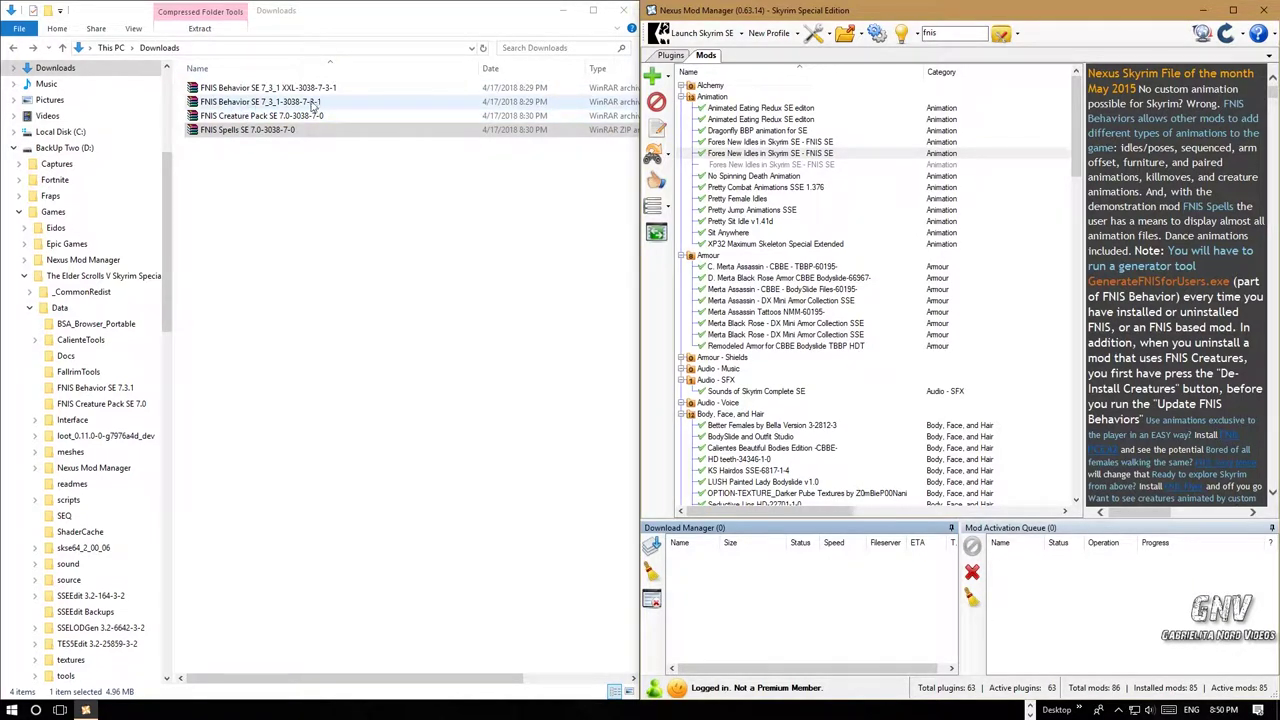
{"action": "left_click_drag", "start_coordinate": [272, 133], "coordinate": [800, 145]}
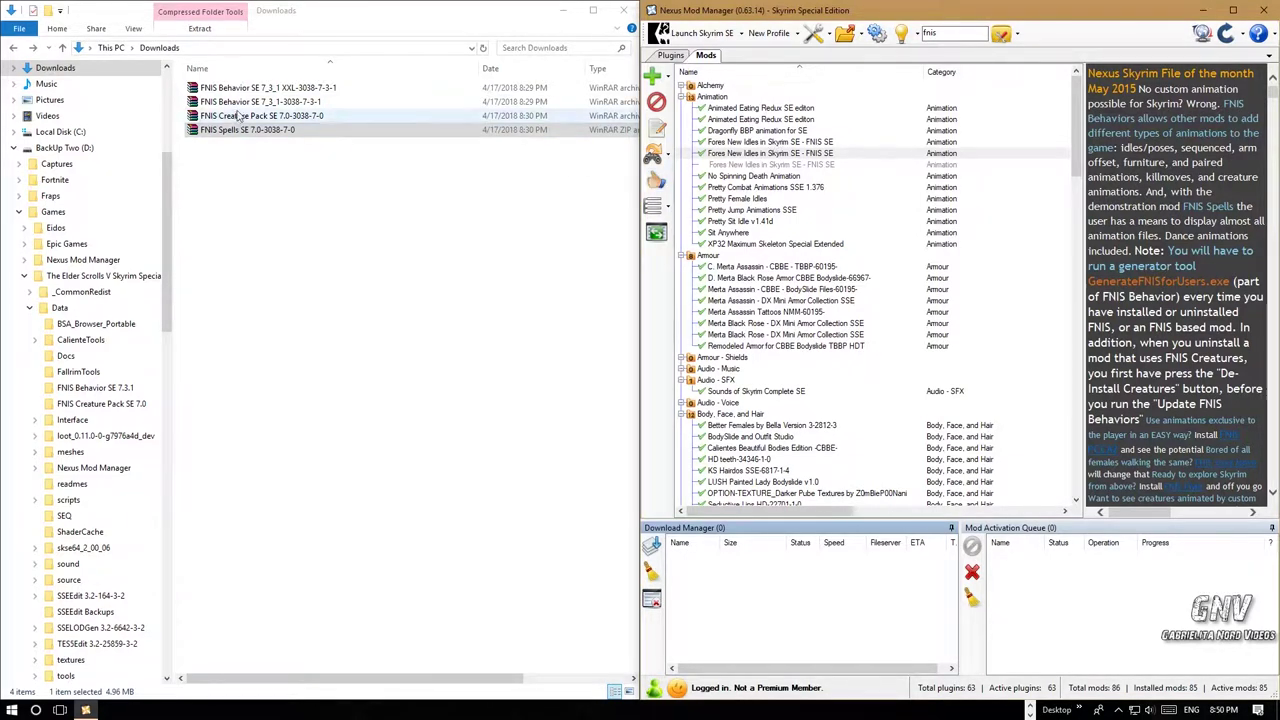
{"action": "left_click", "coordinate": [266, 104]}
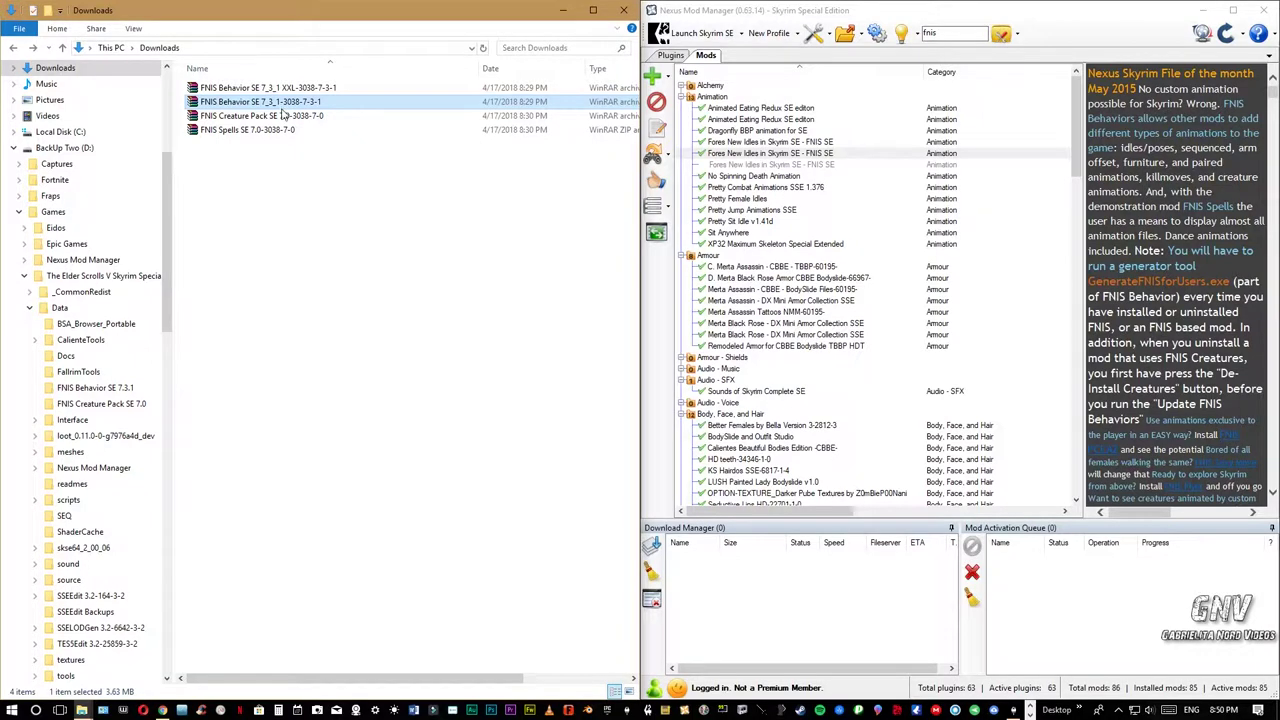
{"action": "left_click", "coordinate": [242, 118]}
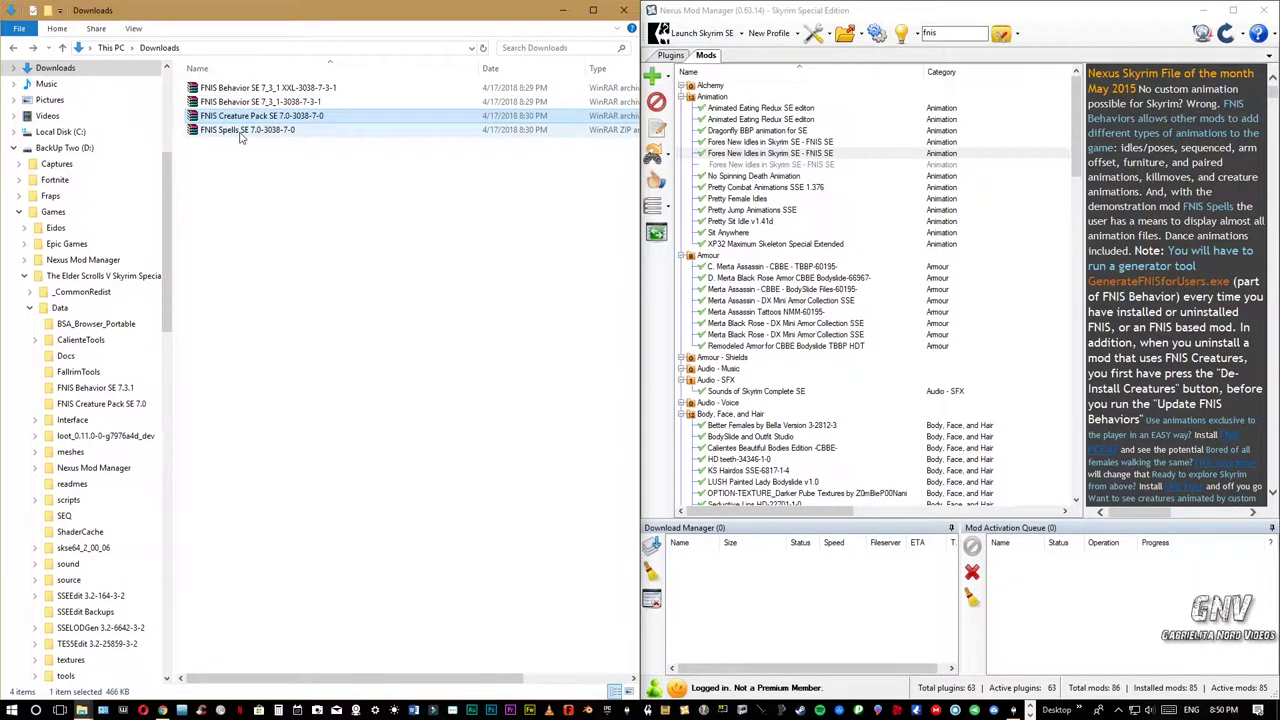
{"action": "left_click", "coordinate": [240, 132]}
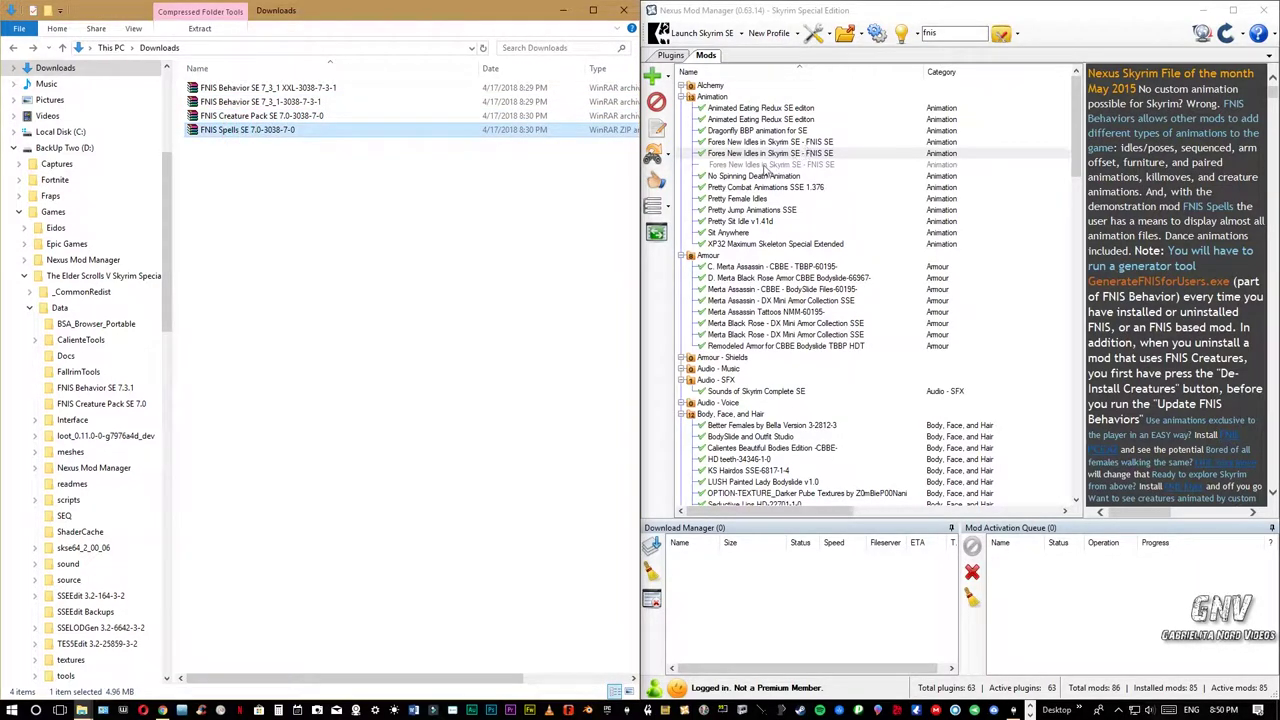
Step: Activate the inactive Fores New Idles in Skyrim SE entry for FNIS Spells, and purge the completed activation entry
{"action": "left_click", "coordinate": [765, 166]}
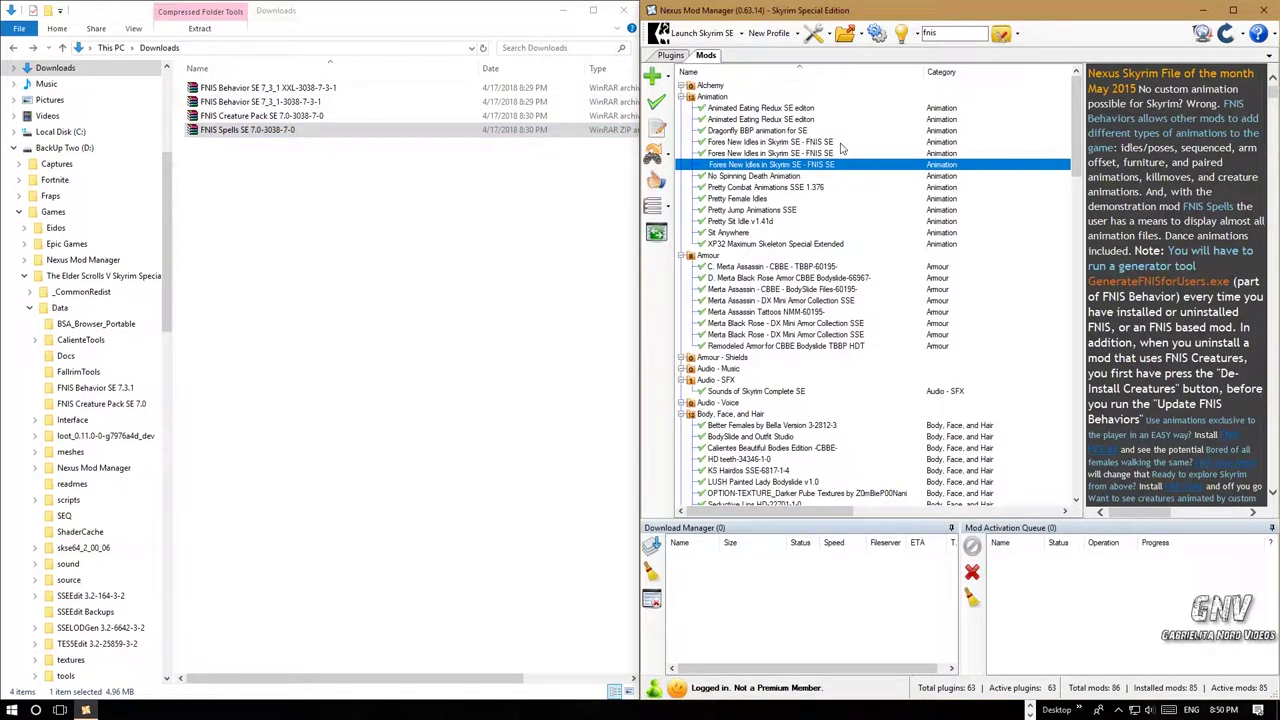
{"action": "left_click_drag", "start_coordinate": [840, 516], "coordinate": [771, 520]}
{"action": "left_click", "coordinate": [655, 101]}
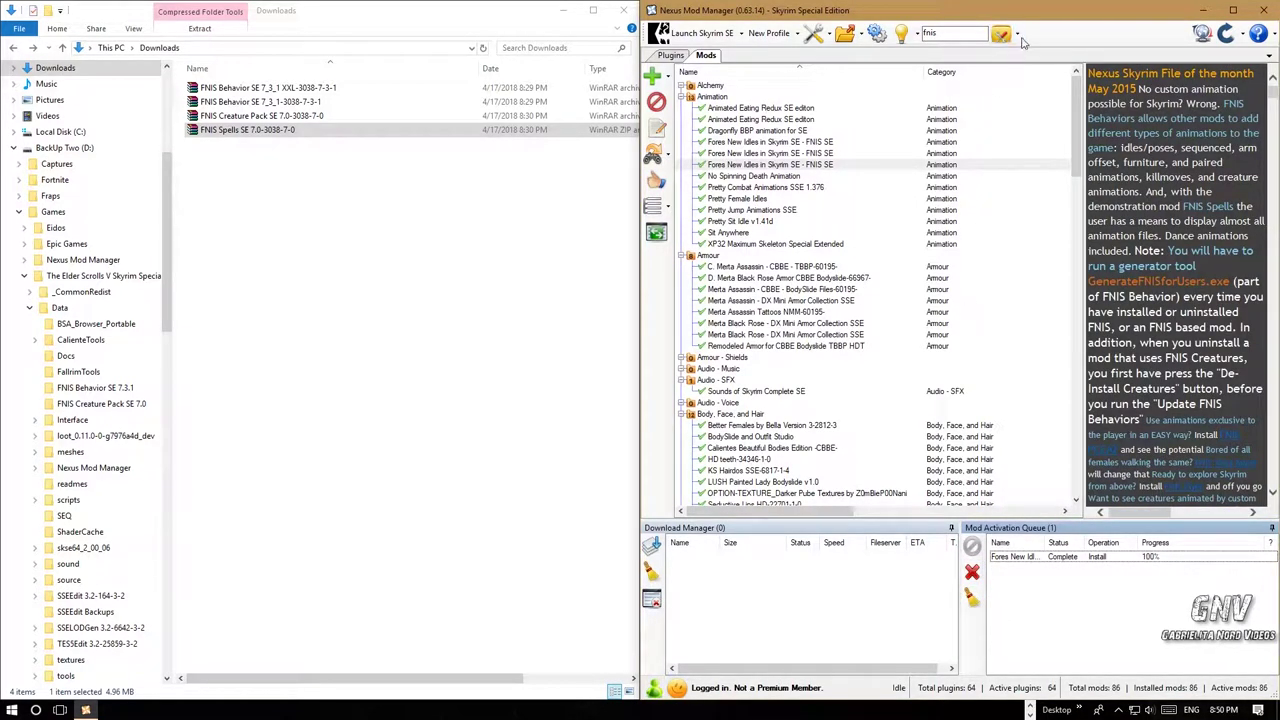
{"action": "left_click", "coordinate": [970, 596]}
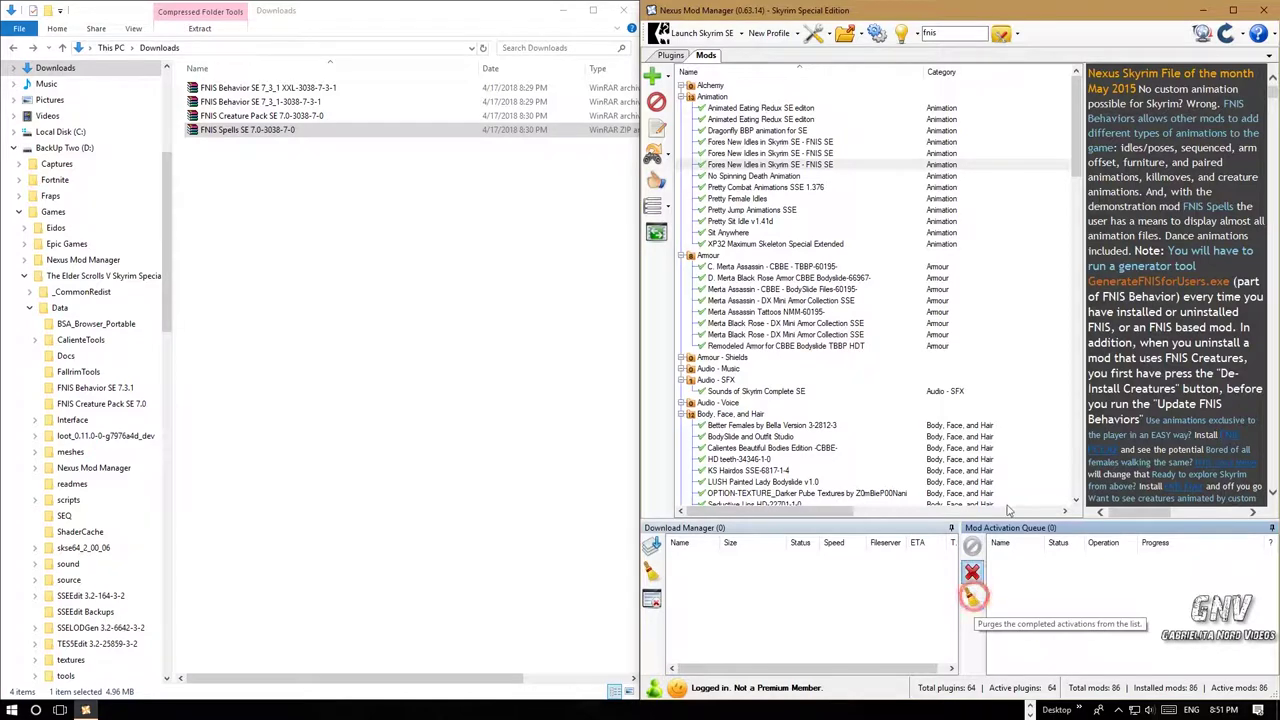
Step: Relaunch FNIS to update the behaviors with FNIS Spells included, and exit while declining the desktop shortcut
{"action": "left_click", "coordinate": [1005, 34]}
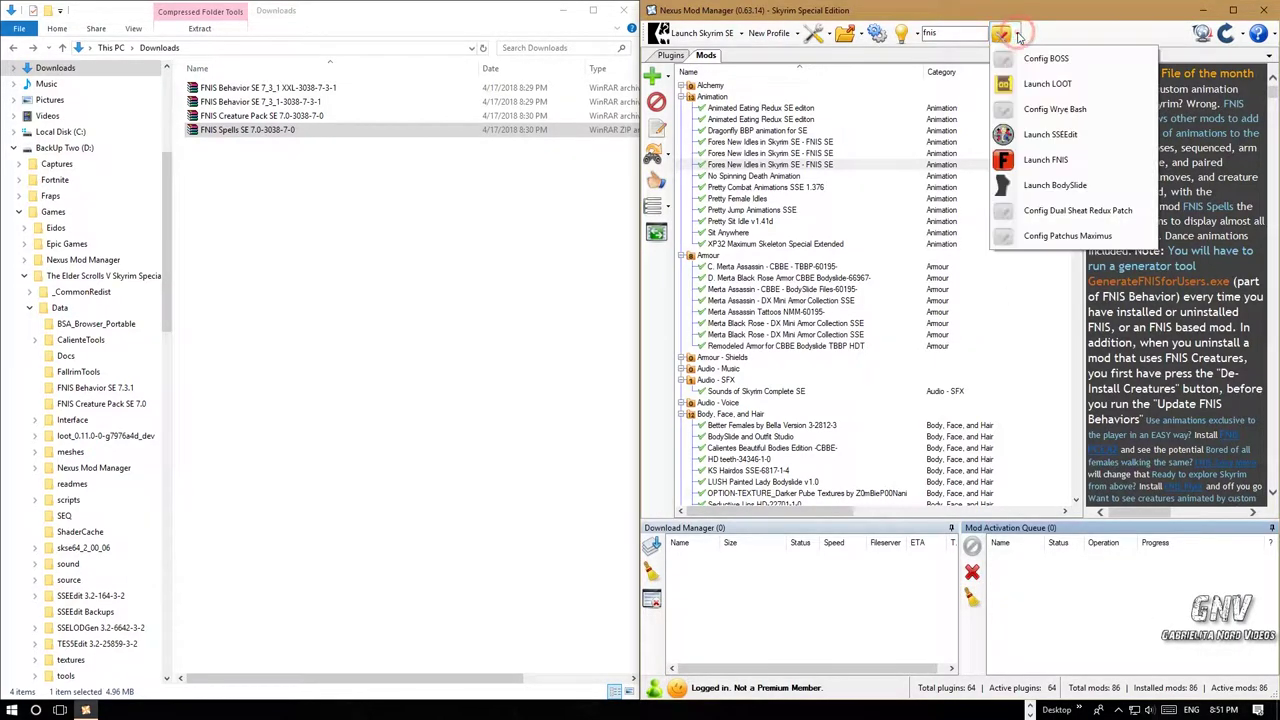
{"action": "left_click", "coordinate": [1030, 166]}
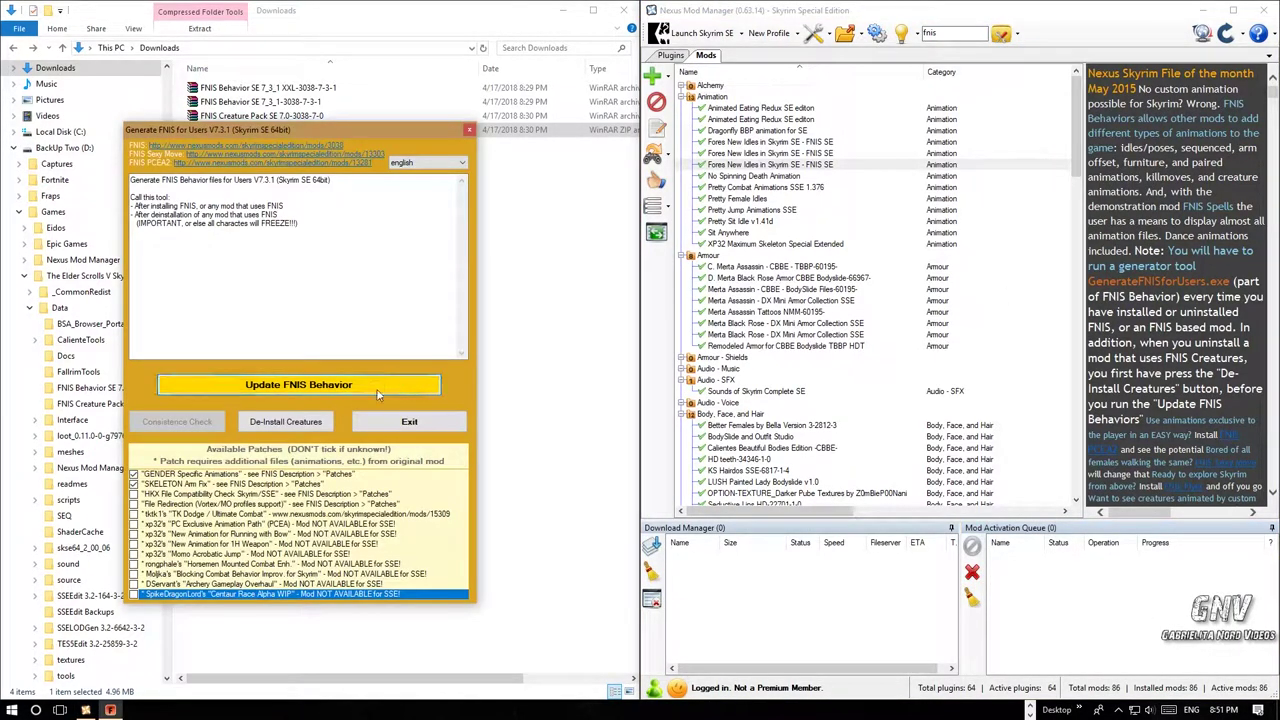
{"action": "left_click", "coordinate": [385, 390]}
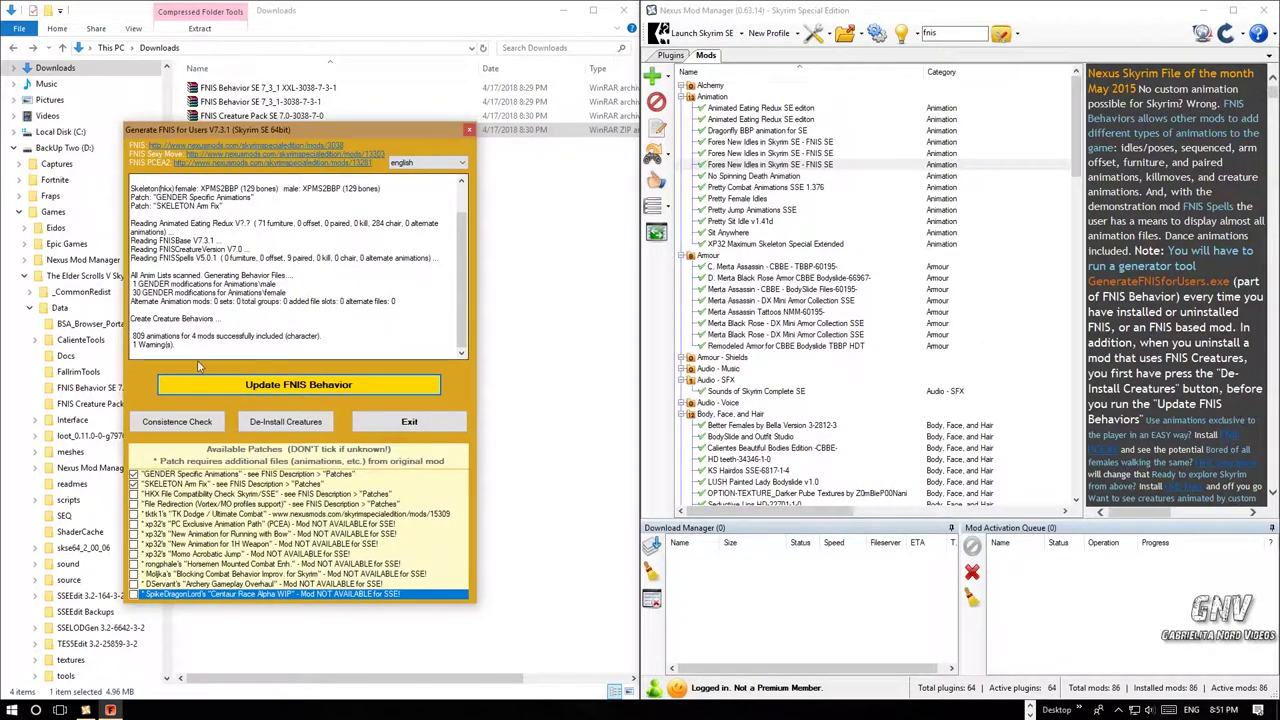
{"action": "left_click", "coordinate": [420, 426]}
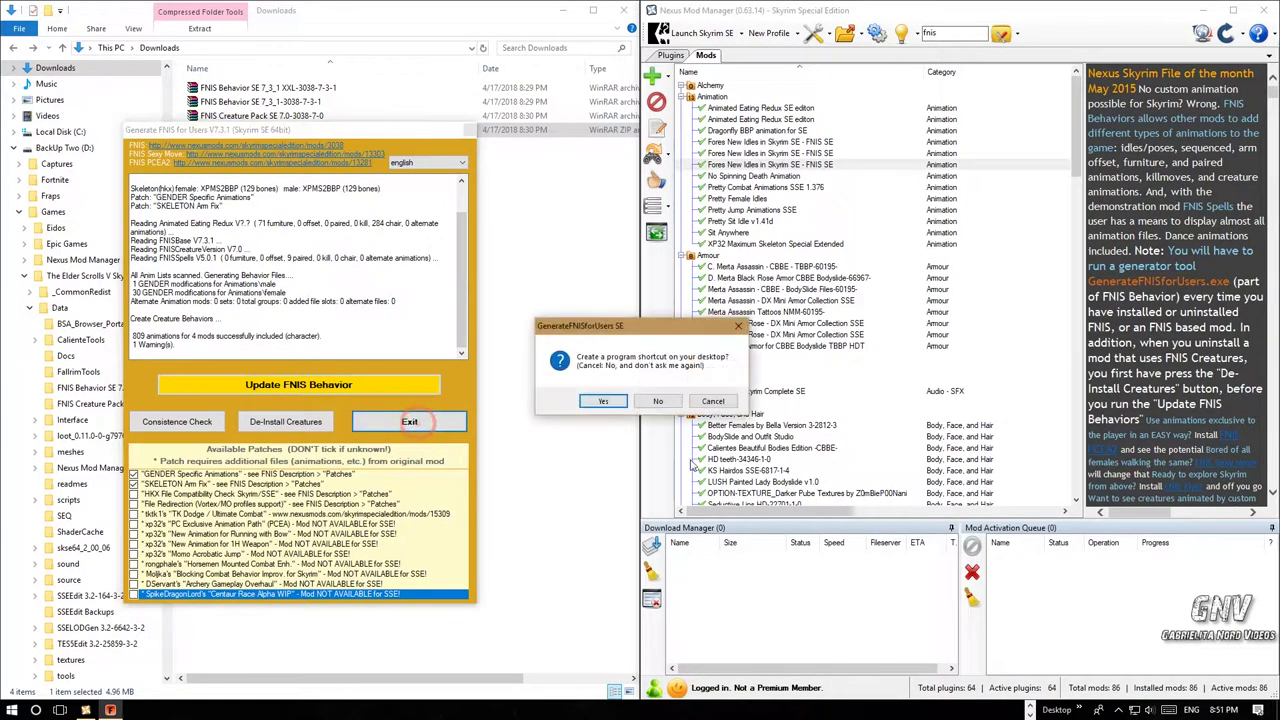
{"action": "left_click", "coordinate": [658, 410]}
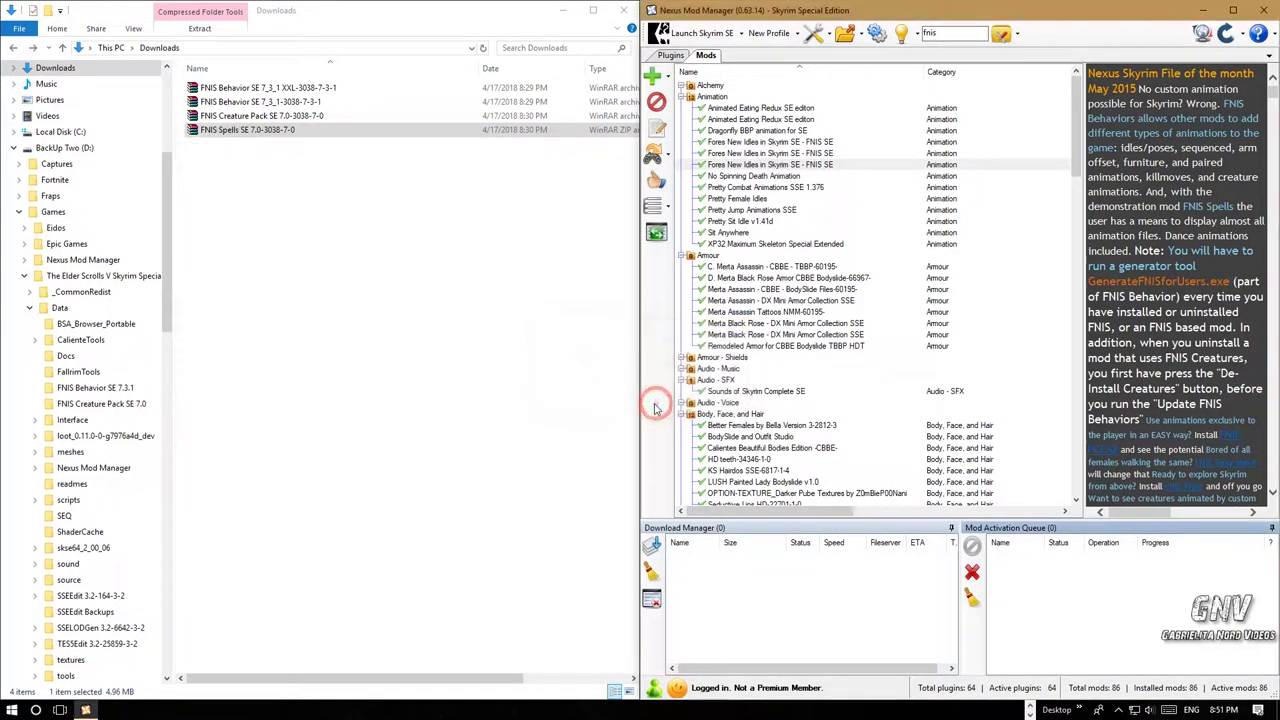
Step: Launch LOOT from the supported tools, dismiss its First-Time Tips, and sort the plugin load order
{"action": "left_click", "coordinate": [1016, 33]}
{"action": "left_click", "coordinate": [1040, 84]}
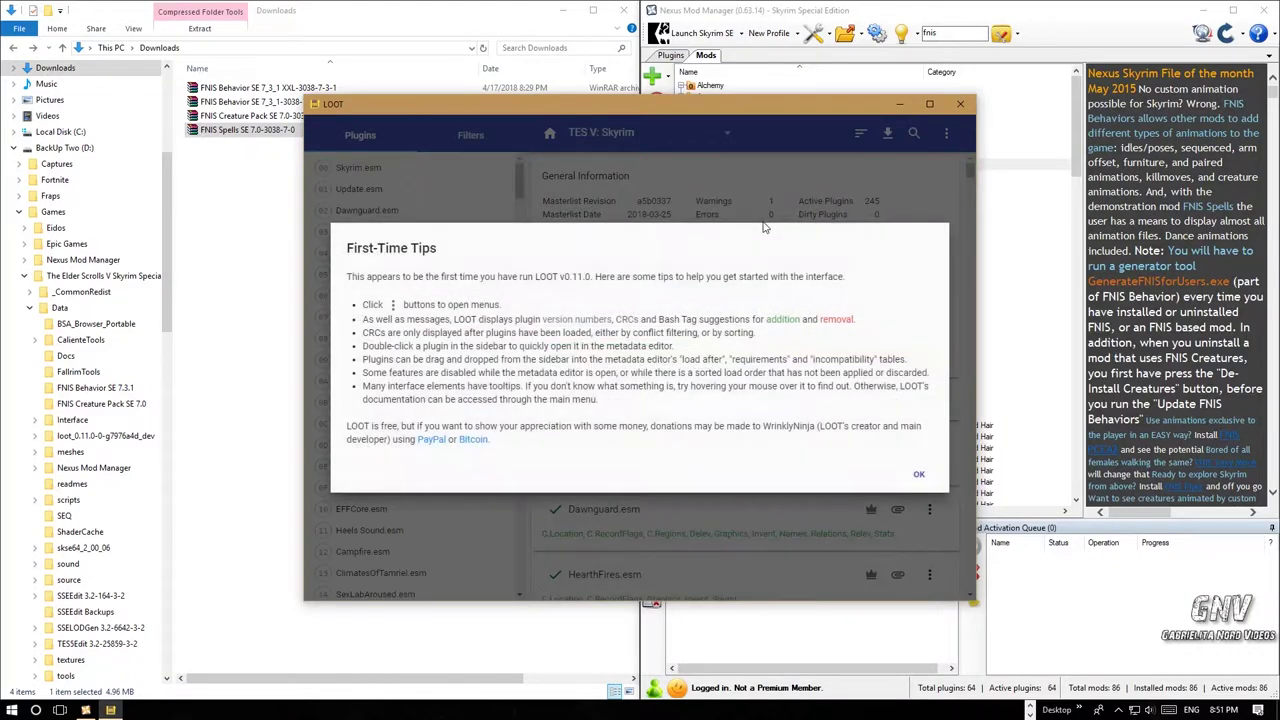
{"action": "left_click", "coordinate": [917, 476]}
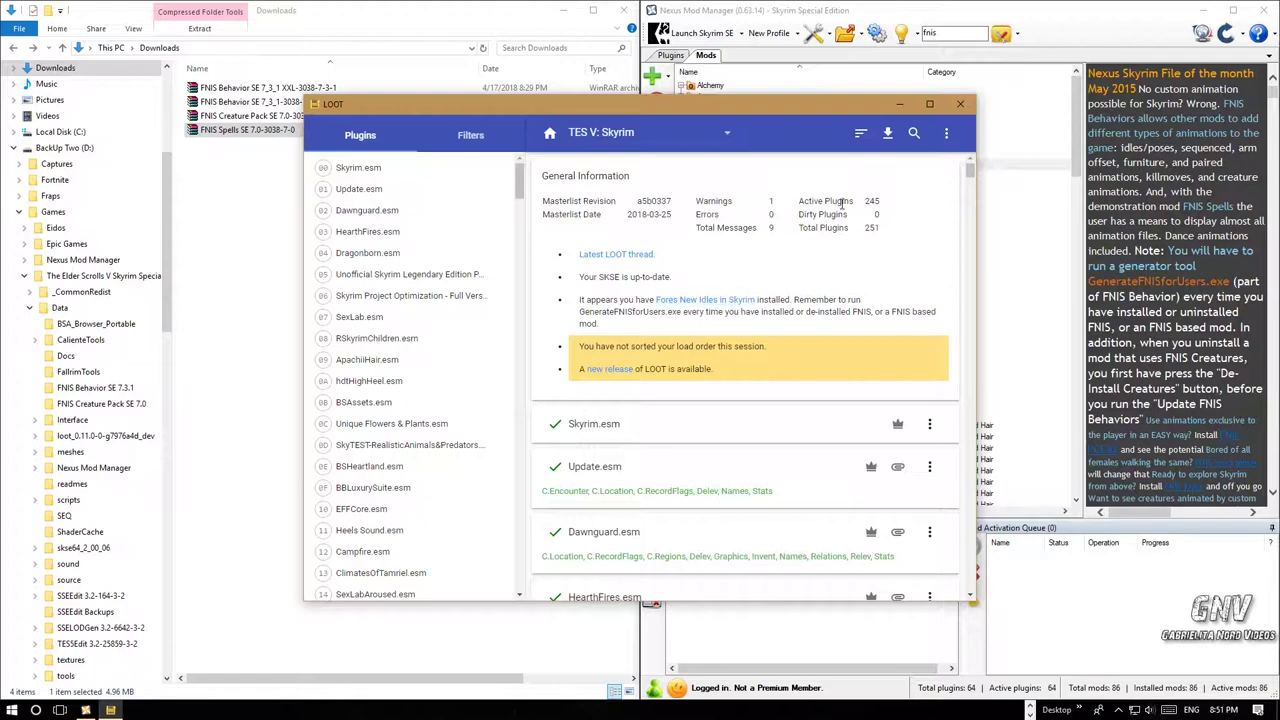
{"action": "left_click", "coordinate": [860, 133]}
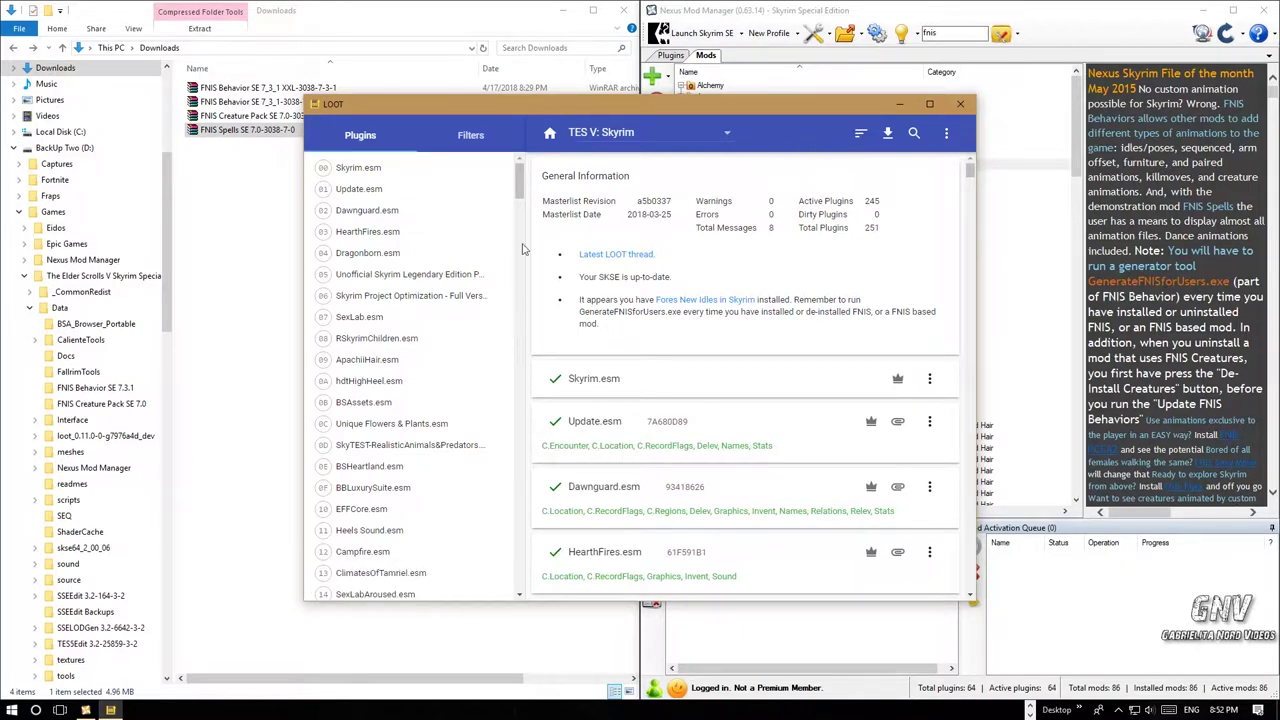
Step: Look through the sorted plugin list, and switch the active game to TES V: Skyrim Special Edition
{"action": "left_click_drag", "start_coordinate": [520, 185], "coordinate": [517, 595]}
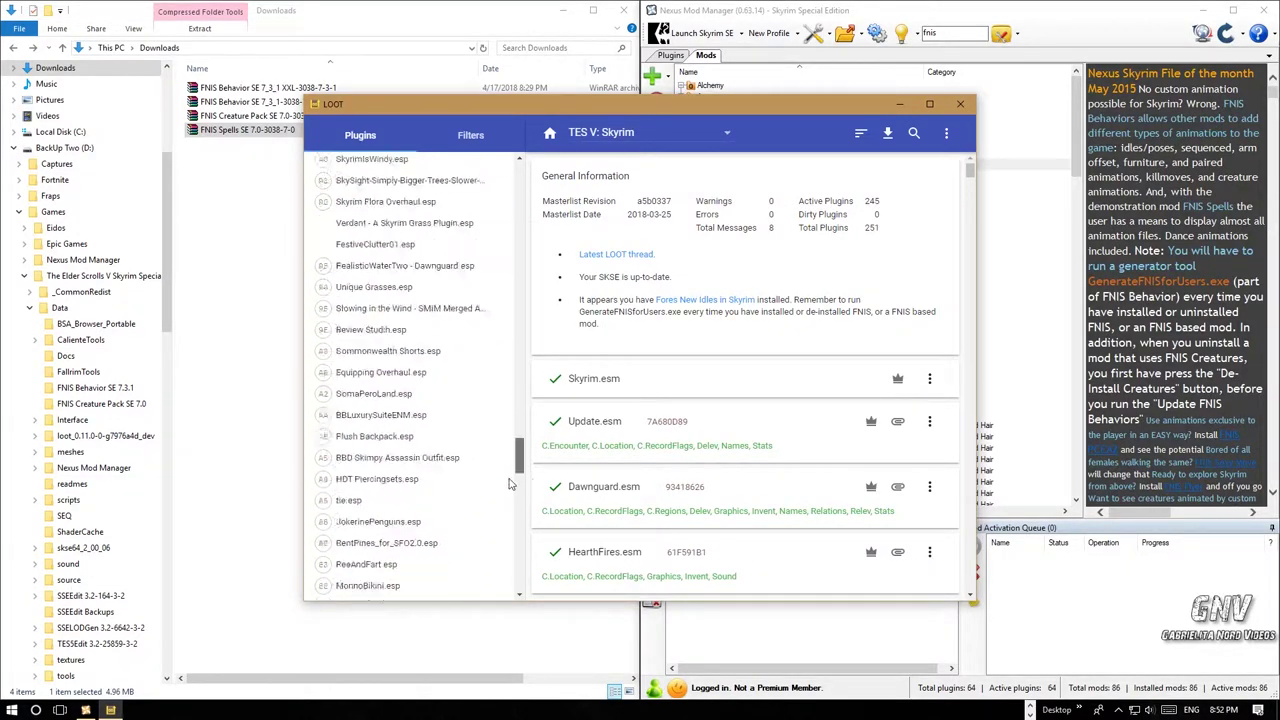
{"action": "left_click_drag", "start_coordinate": [517, 592], "coordinate": [515, 190]}
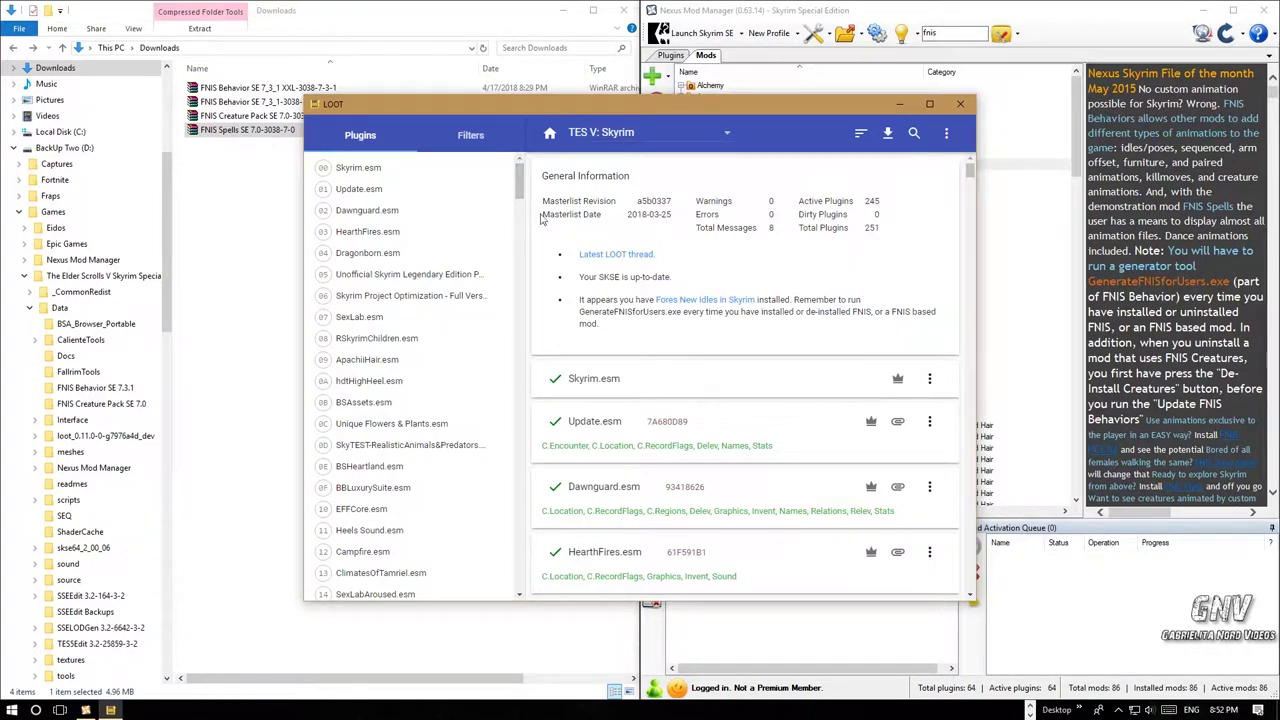
{"action": "left_click", "coordinate": [727, 134]}
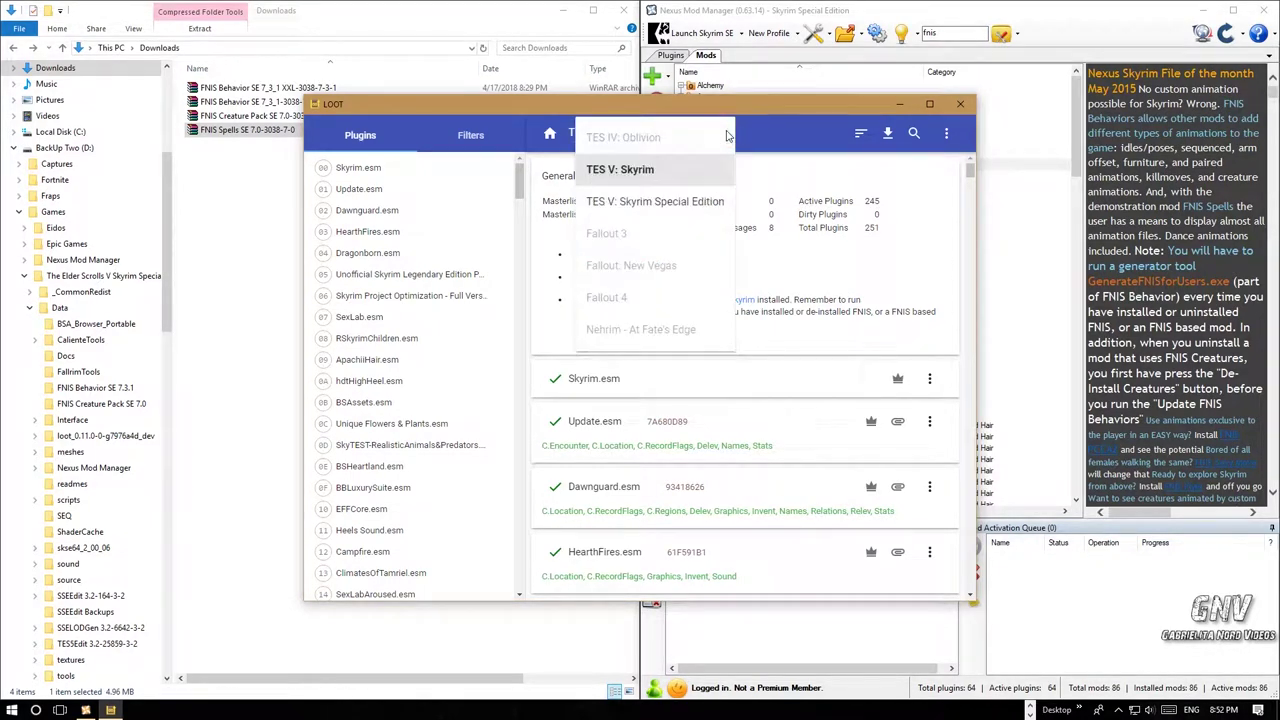
{"action": "left_click", "coordinate": [652, 201]}
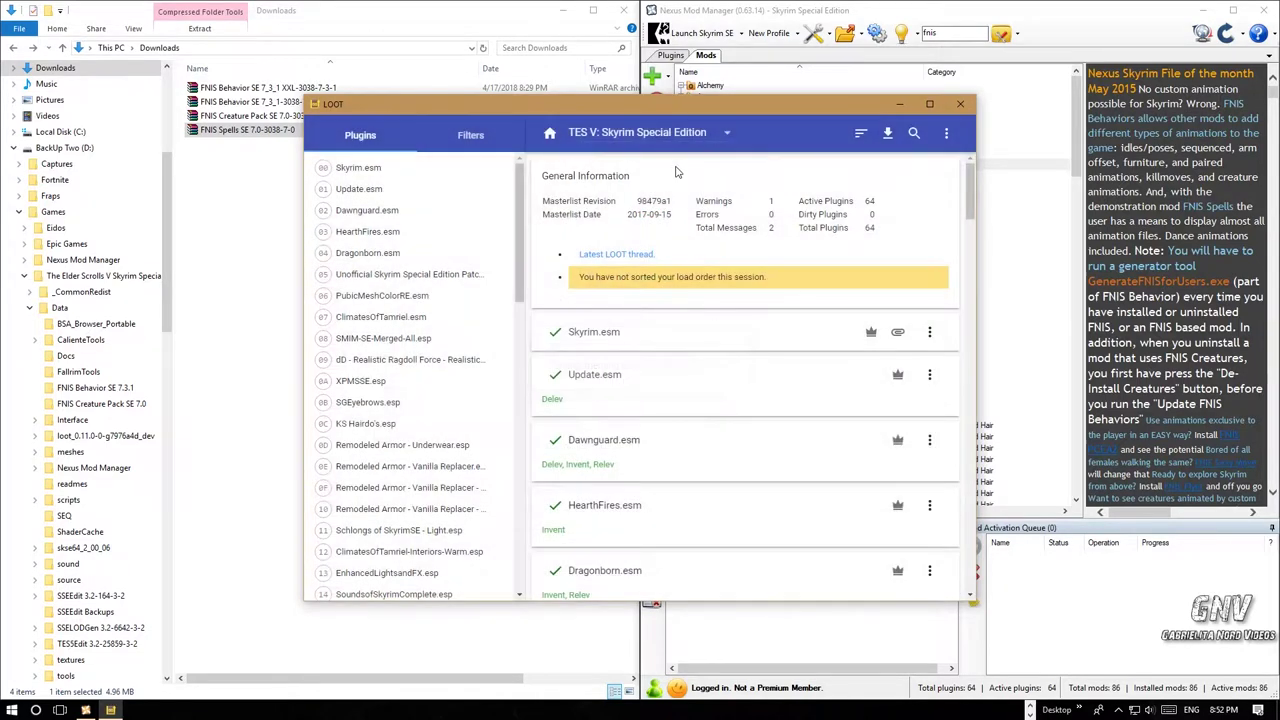
Step: Switch the active game back to TES V: Skyrim for comparison, and return to TES V: Skyrim Special Edition
{"action": "left_click", "coordinate": [728, 137]}
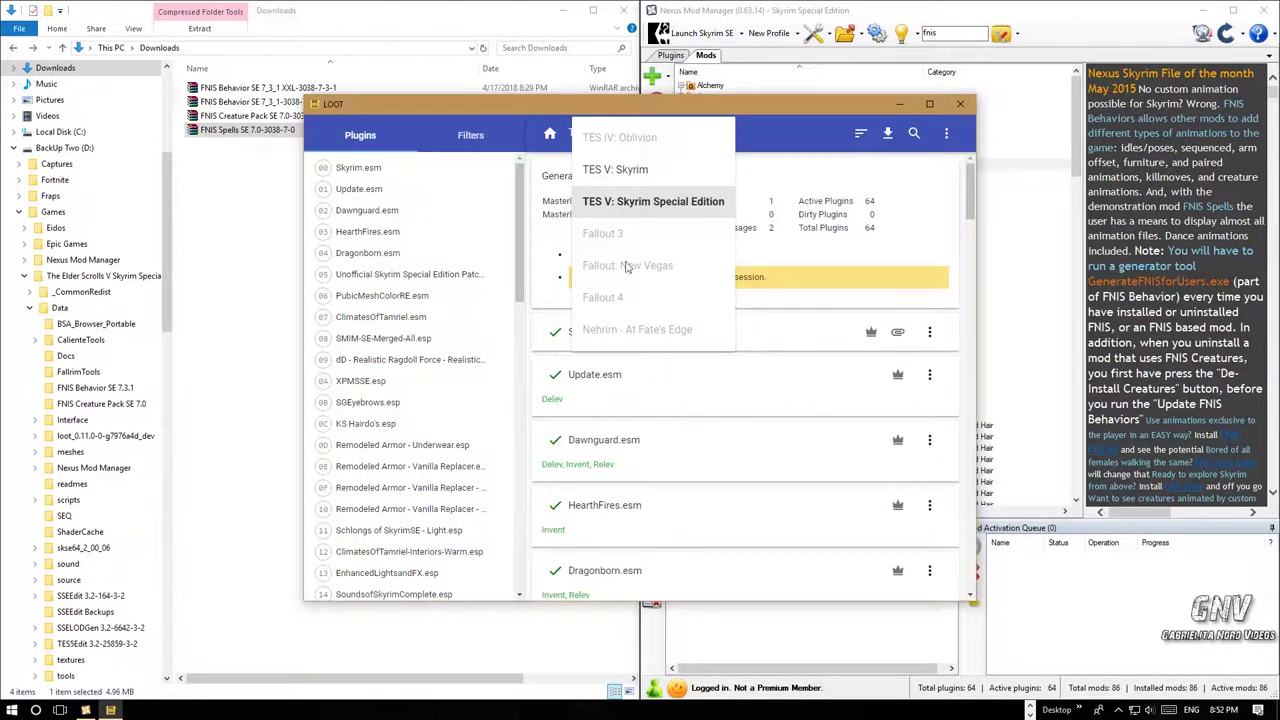
{"action": "left_click", "coordinate": [616, 176]}
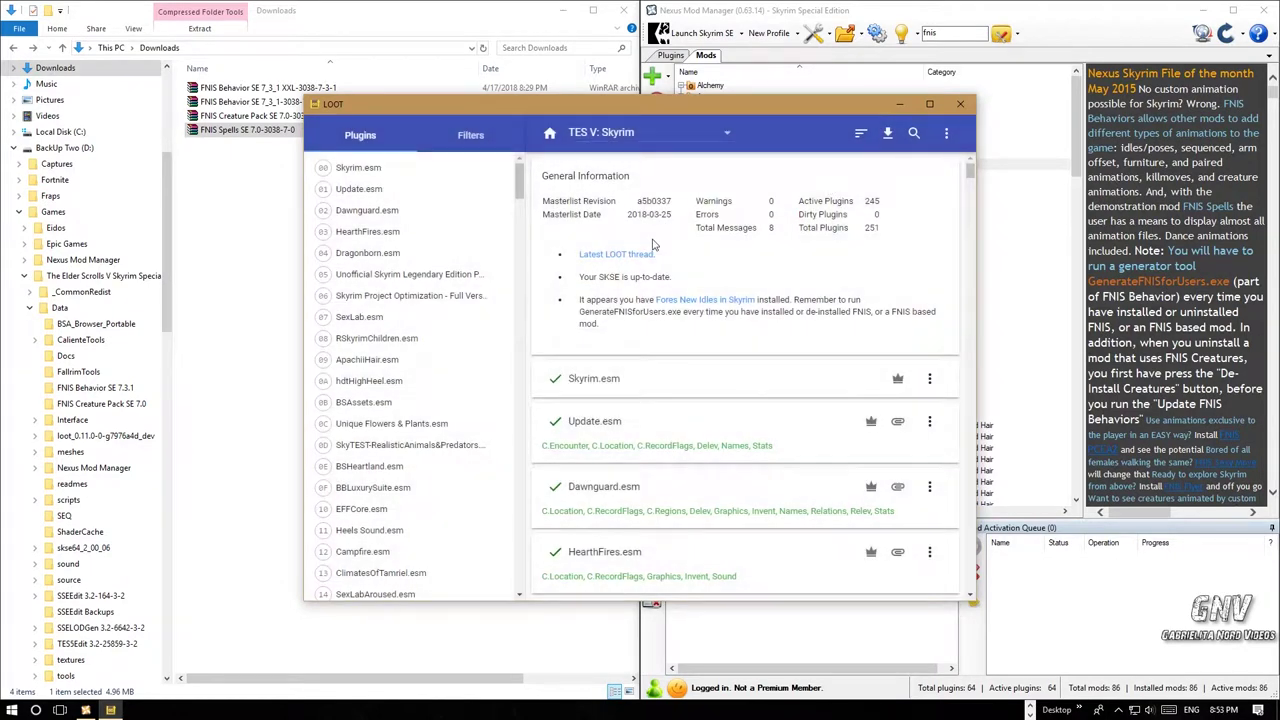
{"action": "left_click", "coordinate": [724, 135]}
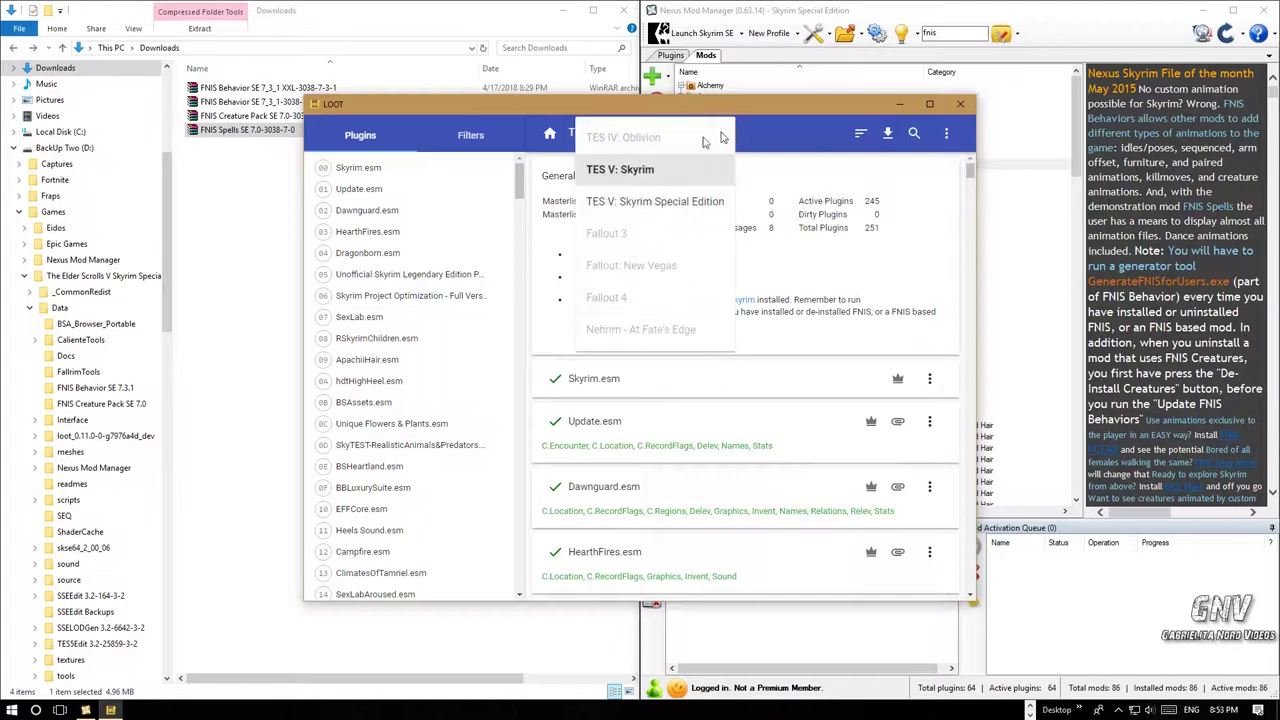
{"action": "left_click", "coordinate": [640, 203]}
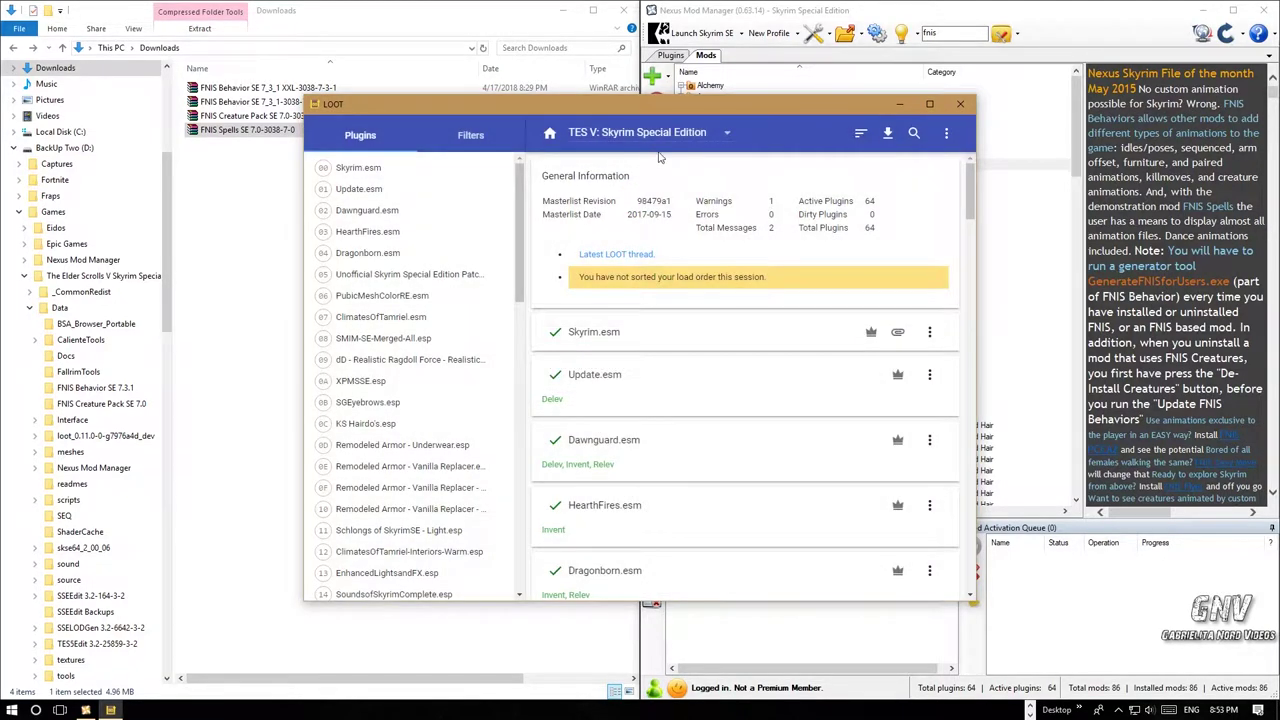
Step: Sort the Skyrim Special Edition load order, apply the sorted order, and close LOOT
{"action": "left_click", "coordinate": [862, 137]}
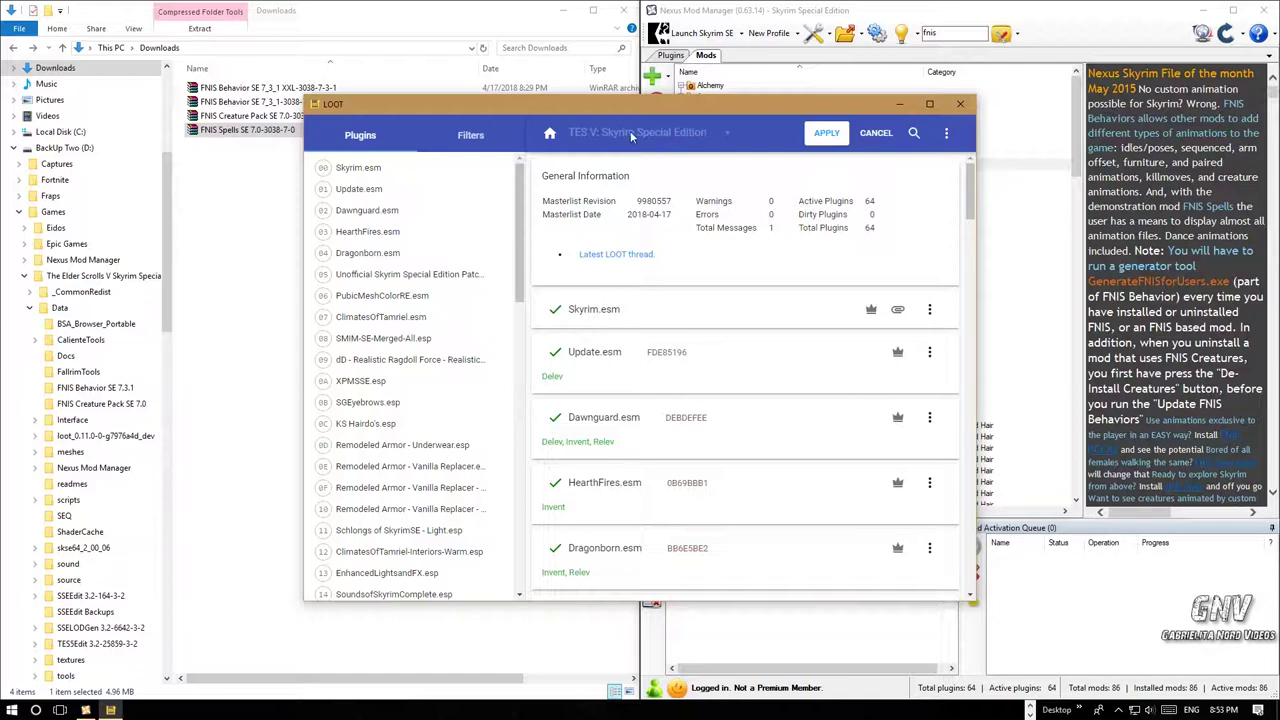
{"action": "left_click", "coordinate": [822, 136]}
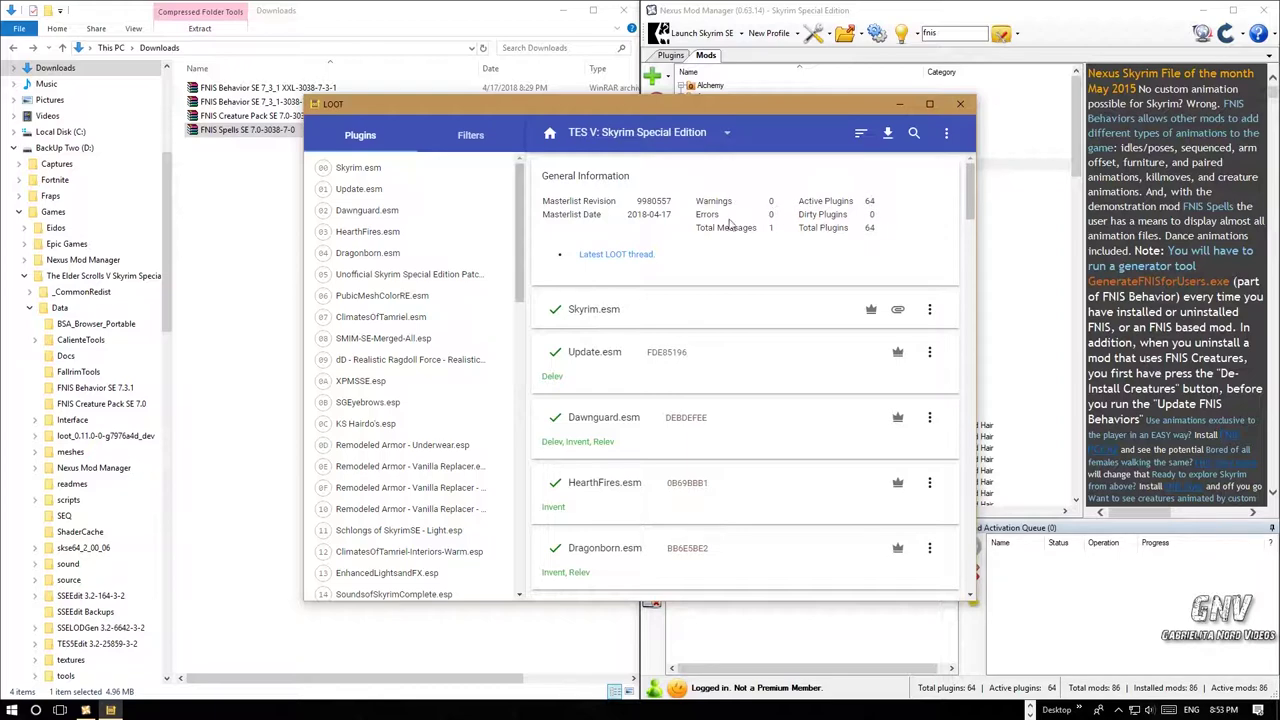
{"action": "left_click", "coordinate": [960, 104]}
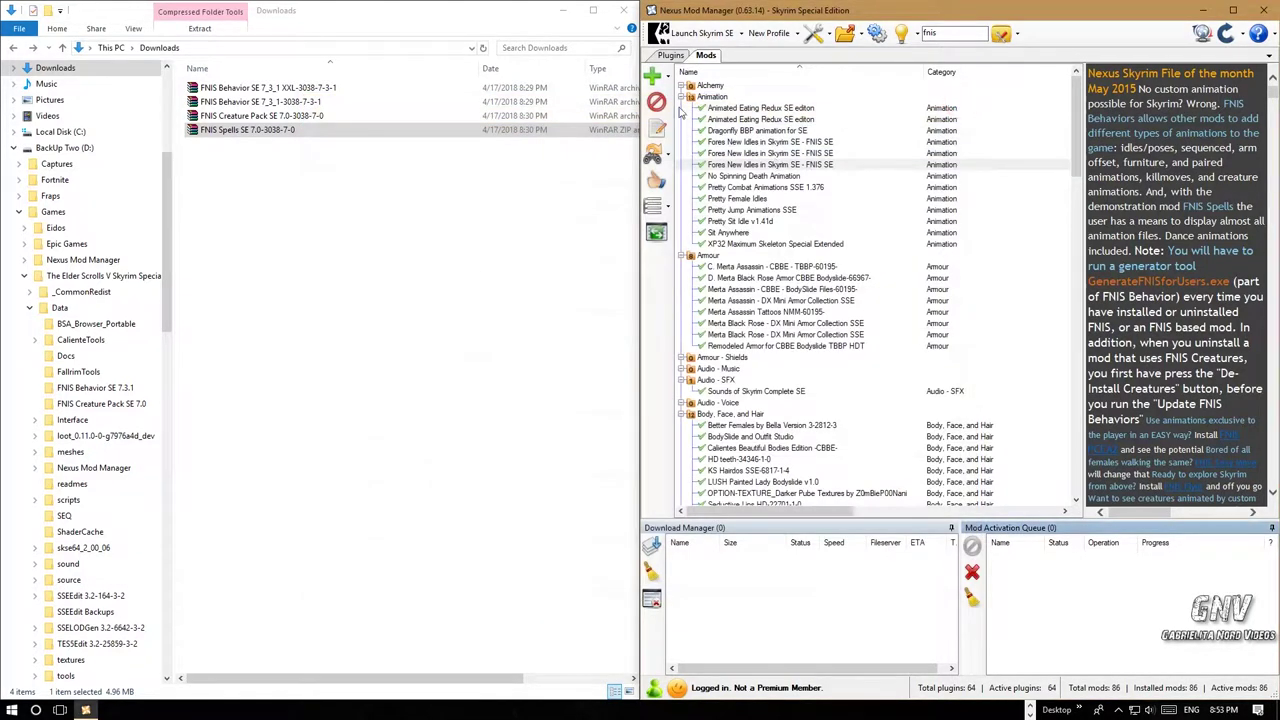
Step: Review the full plugin load order in Nexus Mod Manager, and return to the list of installed mods
{"action": "left_click", "coordinate": [670, 55]}
{"action": "left_click_drag", "start_coordinate": [836, 282], "coordinate": [863, 473]}
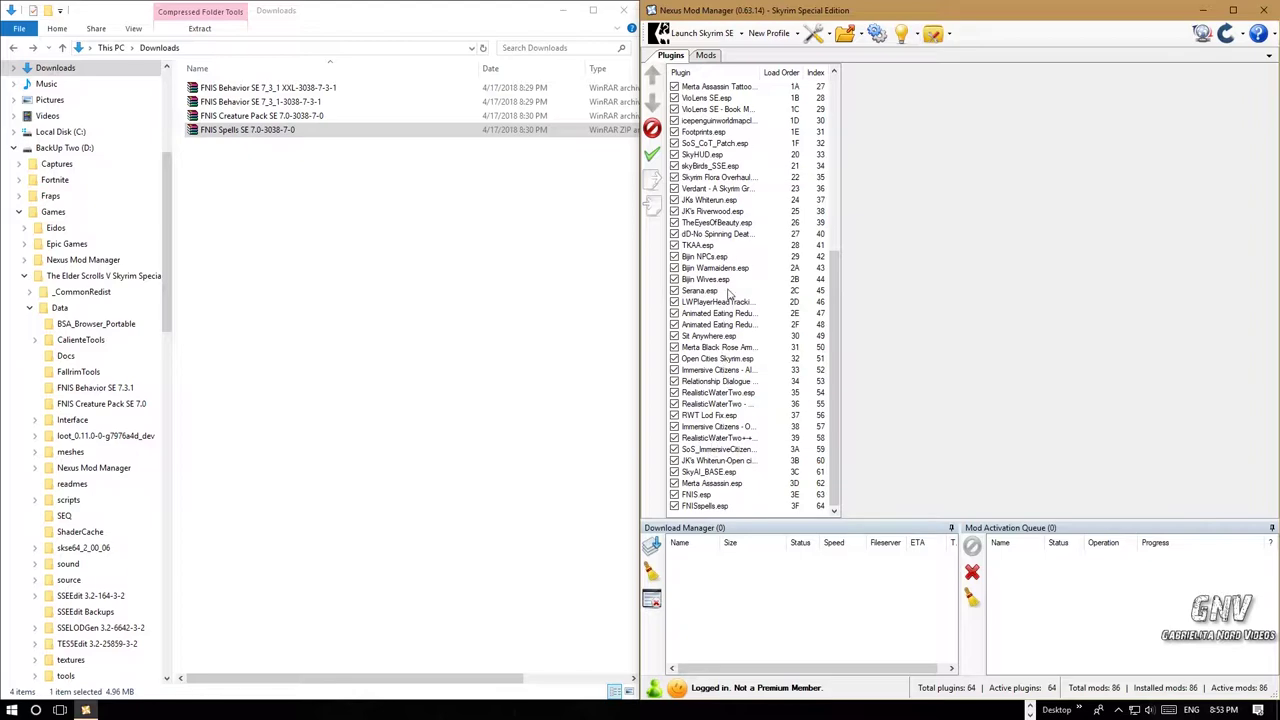
{"action": "left_click_drag", "start_coordinate": [835, 280], "coordinate": [846, 105]}
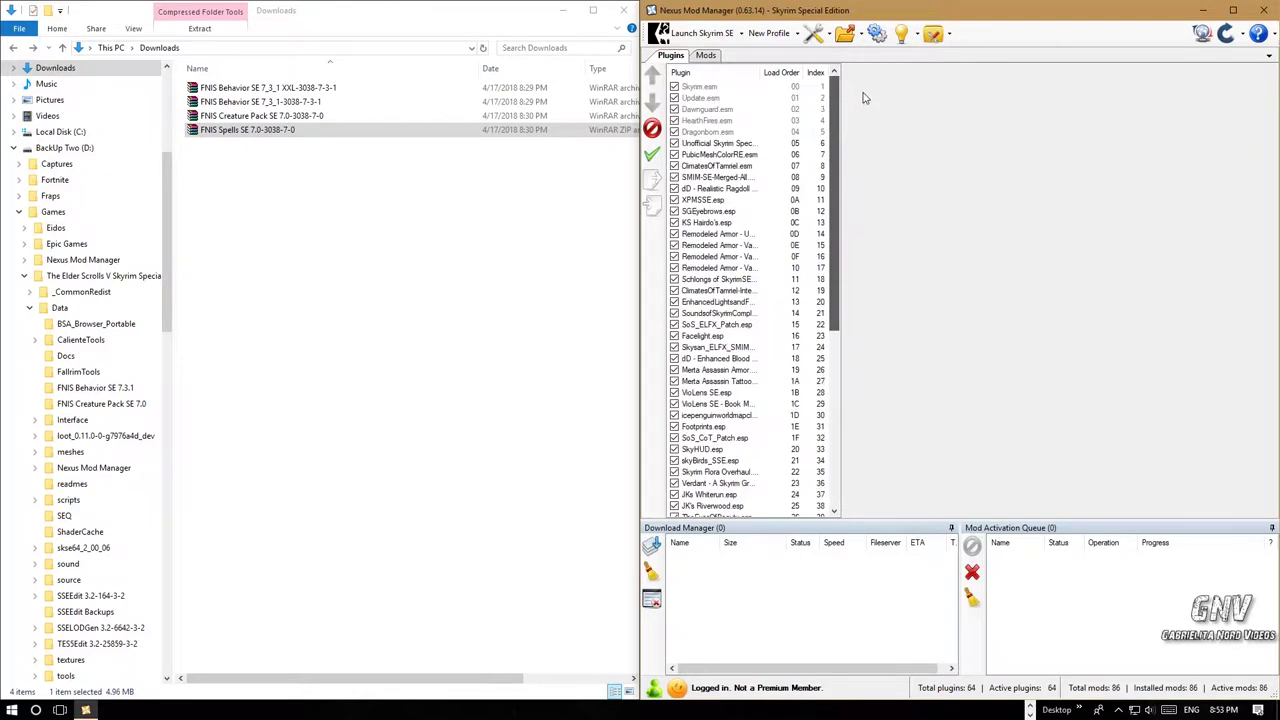
{"action": "left_click", "coordinate": [706, 55]}
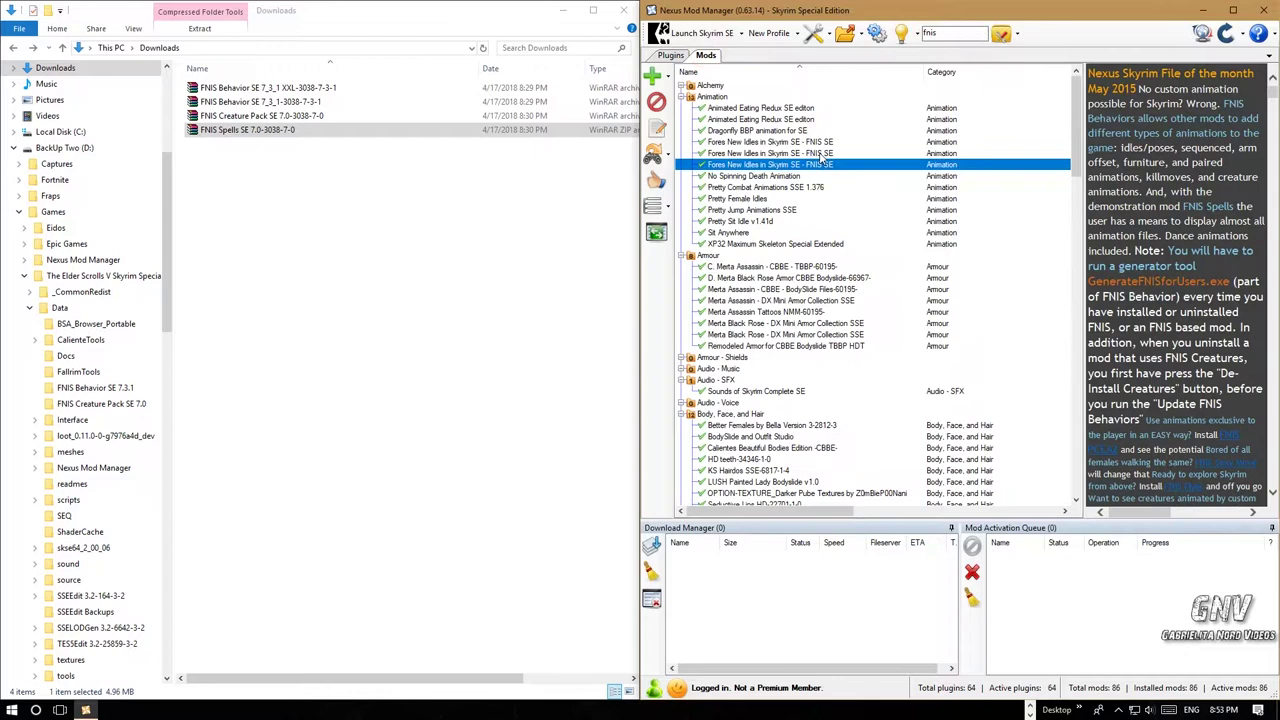